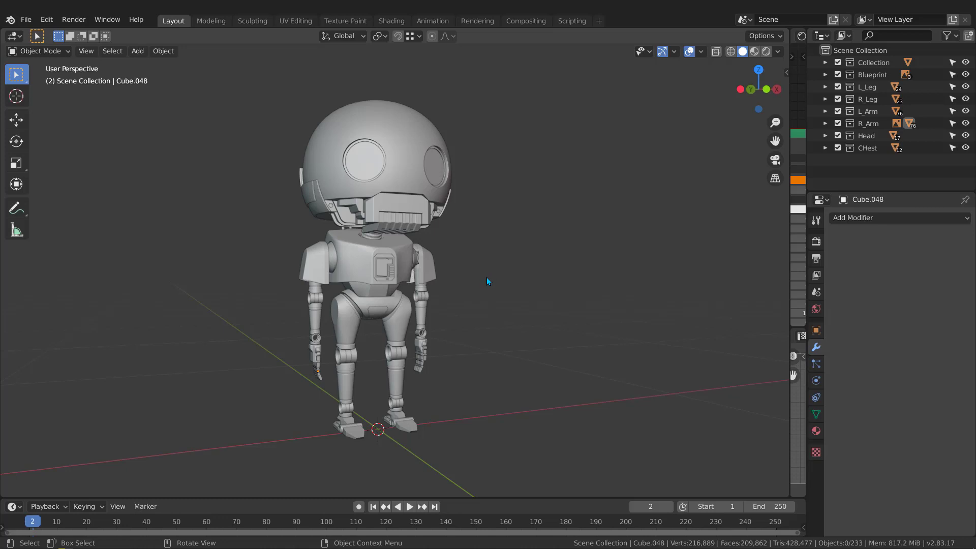
Step: Start an FBX export of the robot and create a folder named Export inside the K_2so project folder
left_click(26, 19)
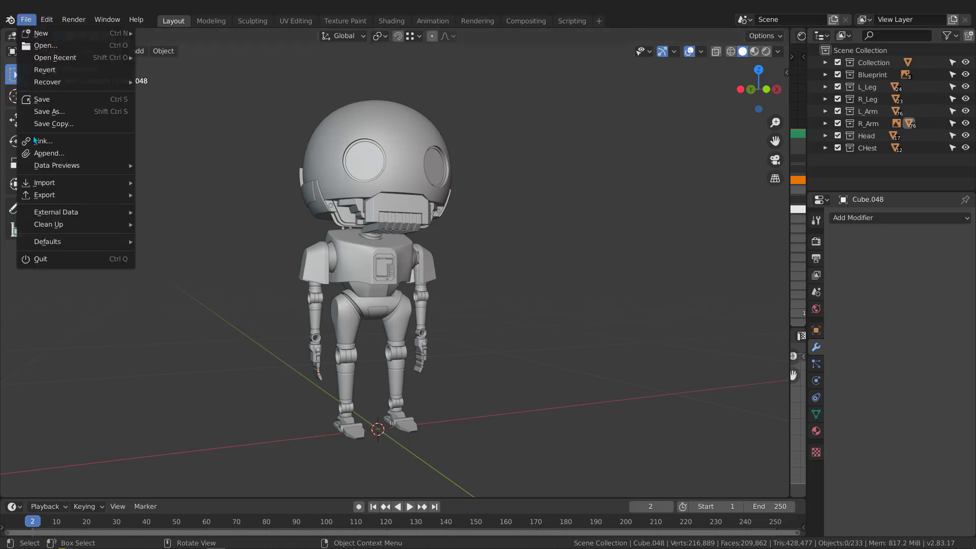
mouse_move(127, 193)
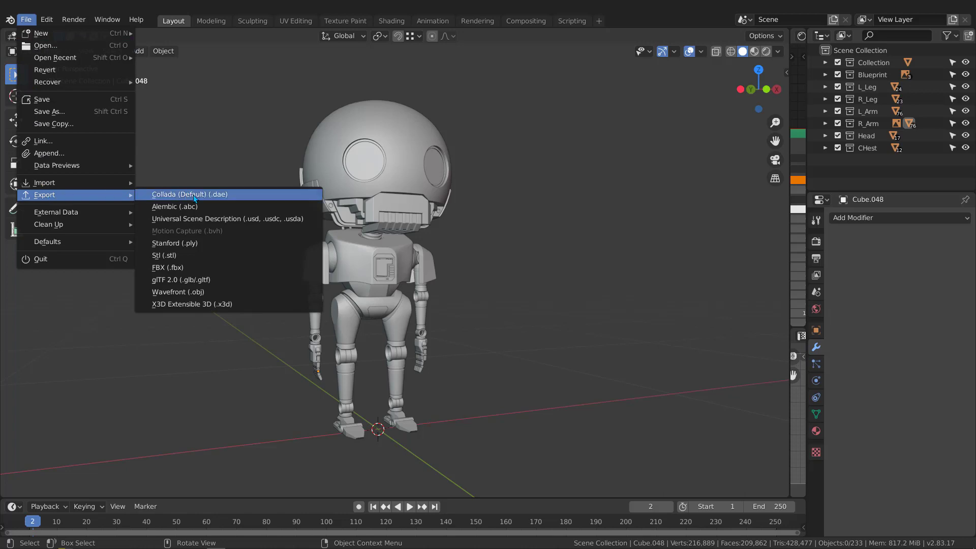
left_click(170, 267)
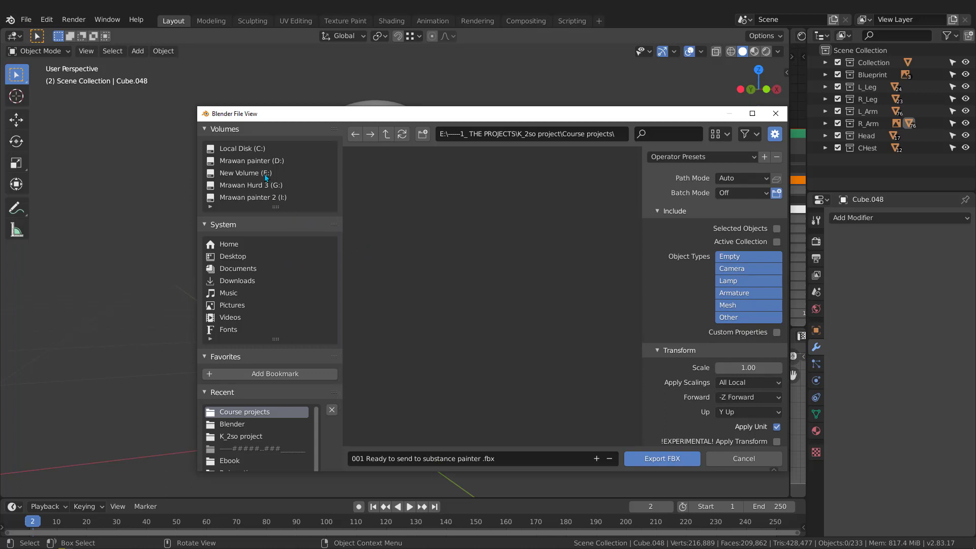
left_click(247, 436)
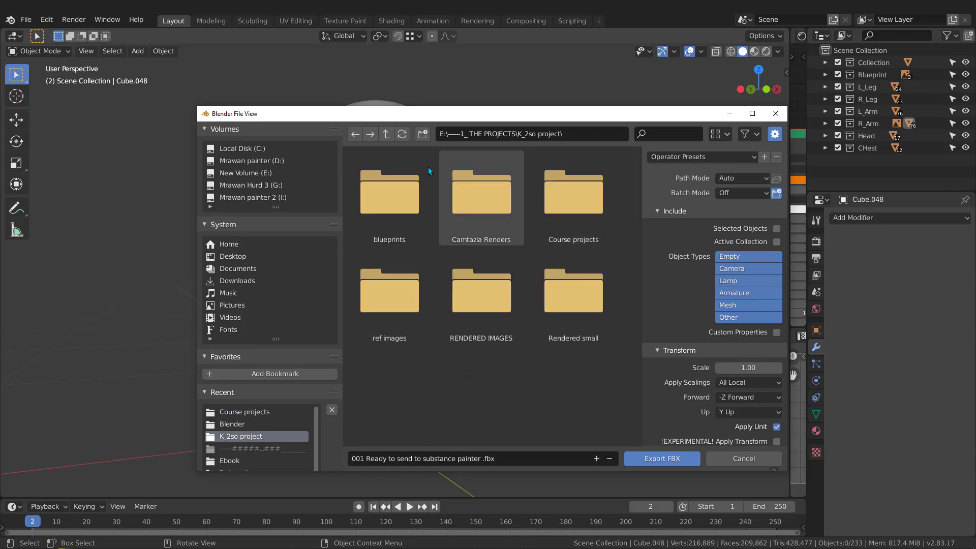
left_click(423, 135)
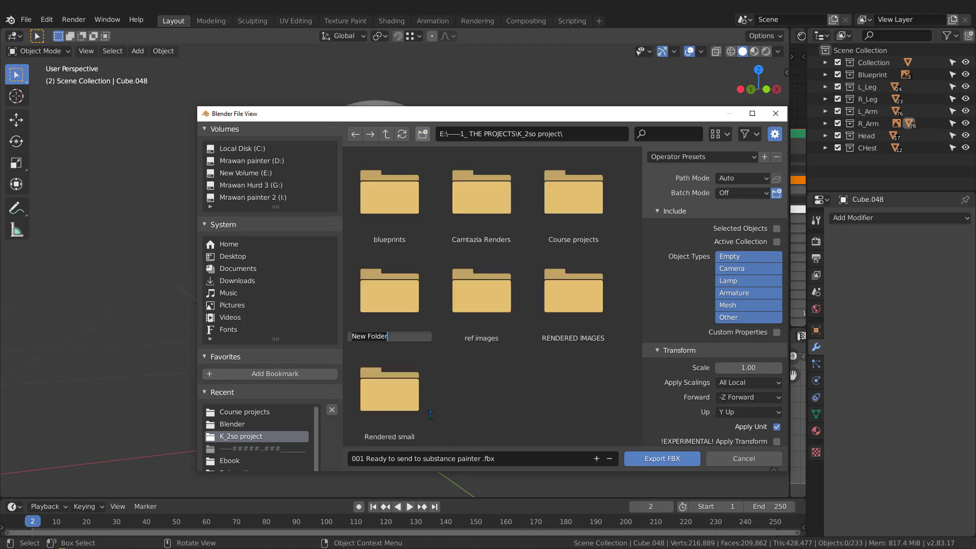
type("Export")
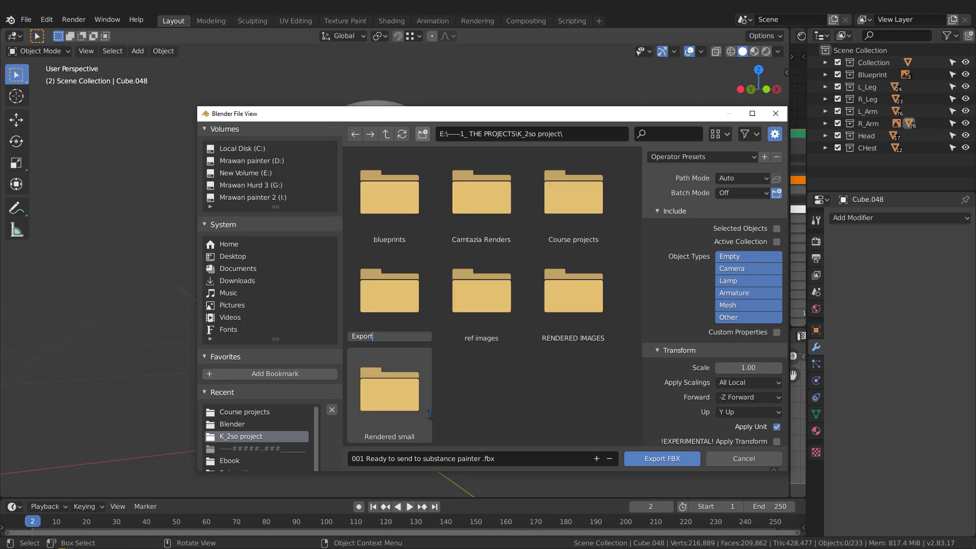
key("Return")
key("Escape")
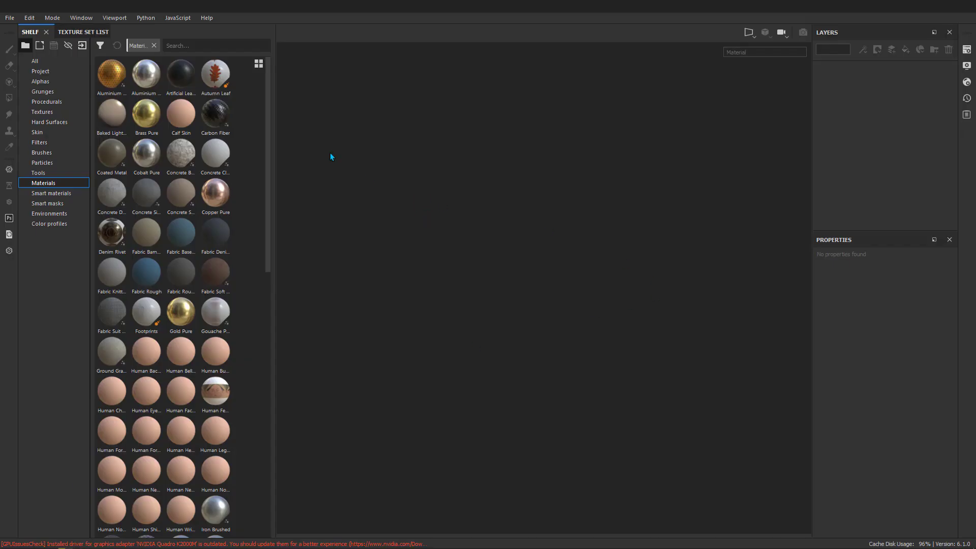
Step: Switch to Substance Painter and start a new project with the mesh "001 Ready to send to substance painter .fbx" from the K_2so project folder
left_click(10, 19)
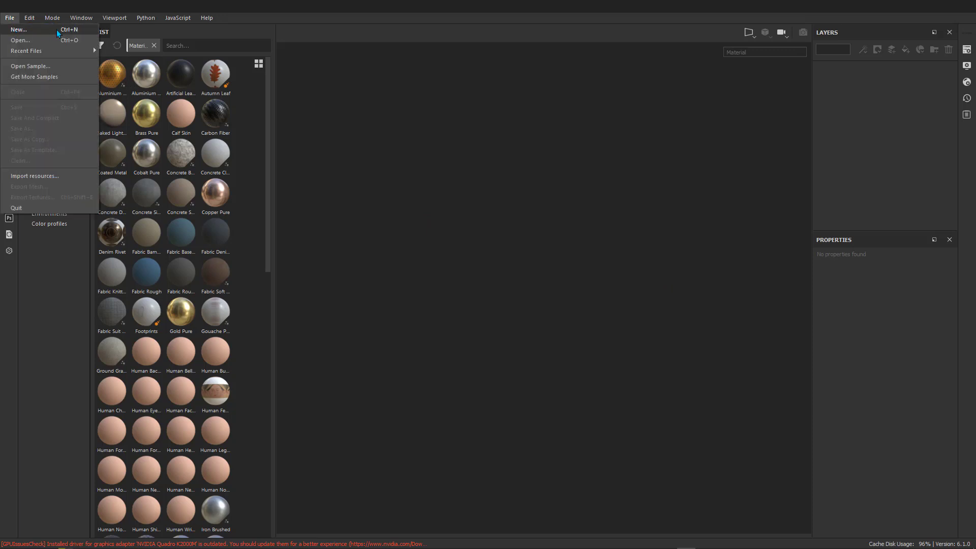
left_click(19, 31)
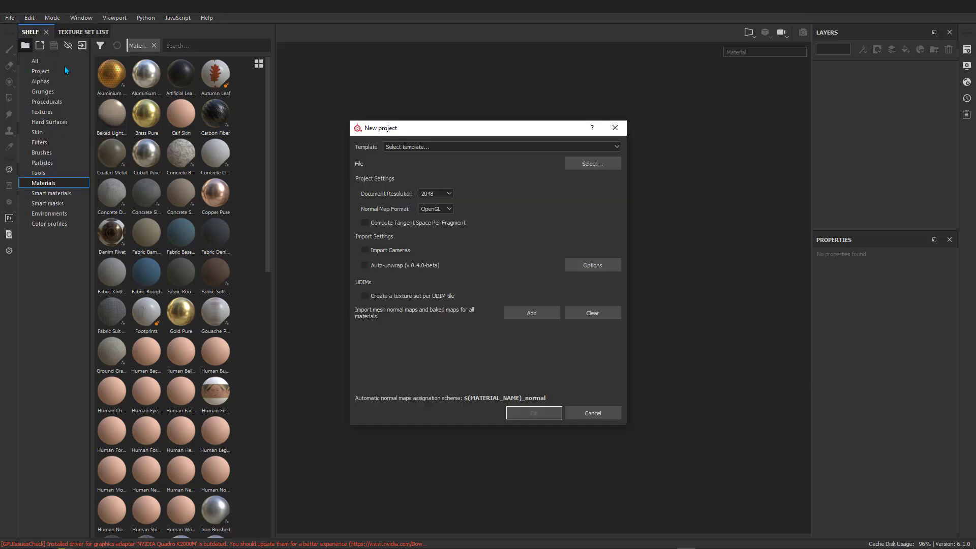
left_click_drag(453, 127, 452, 91)
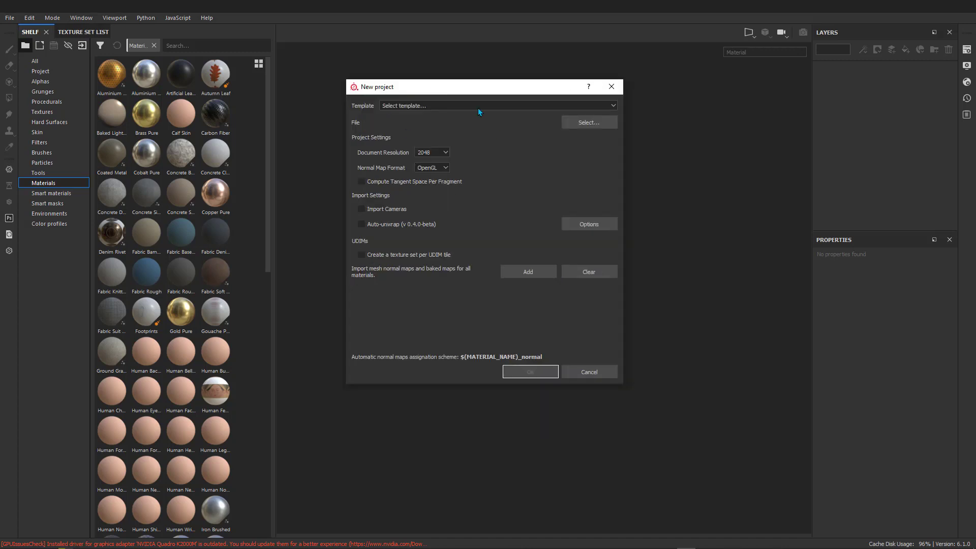
left_click(589, 123)
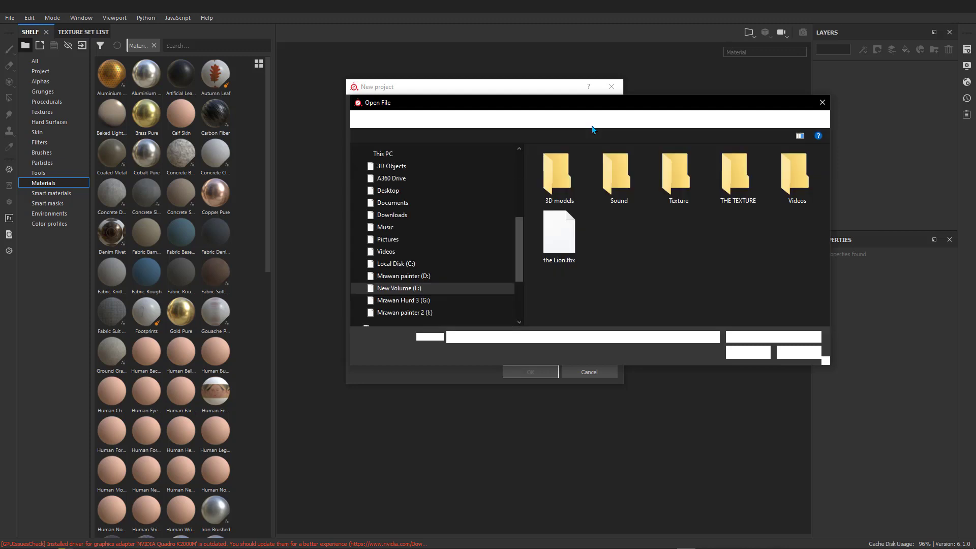
scroll(418, 247, "down", 3)
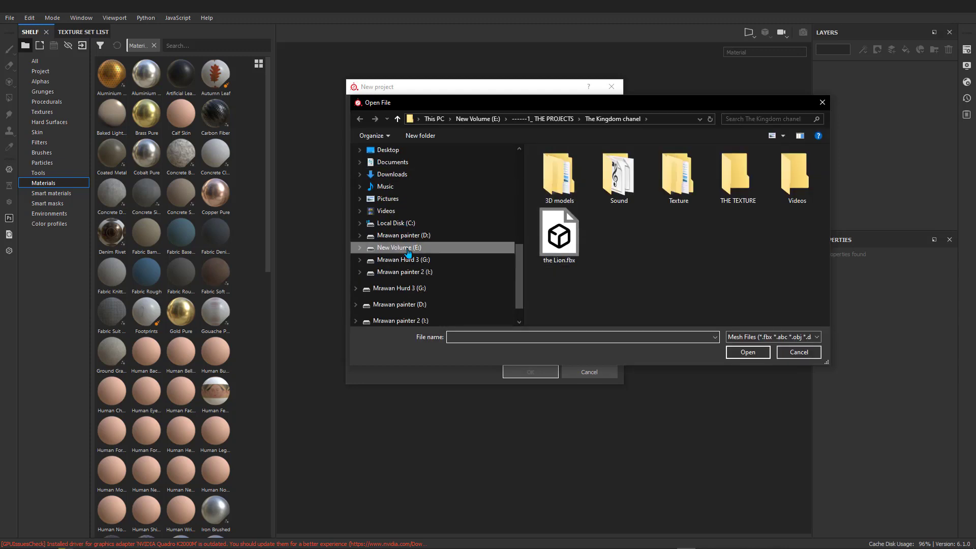
scroll(414, 268, "up", 5)
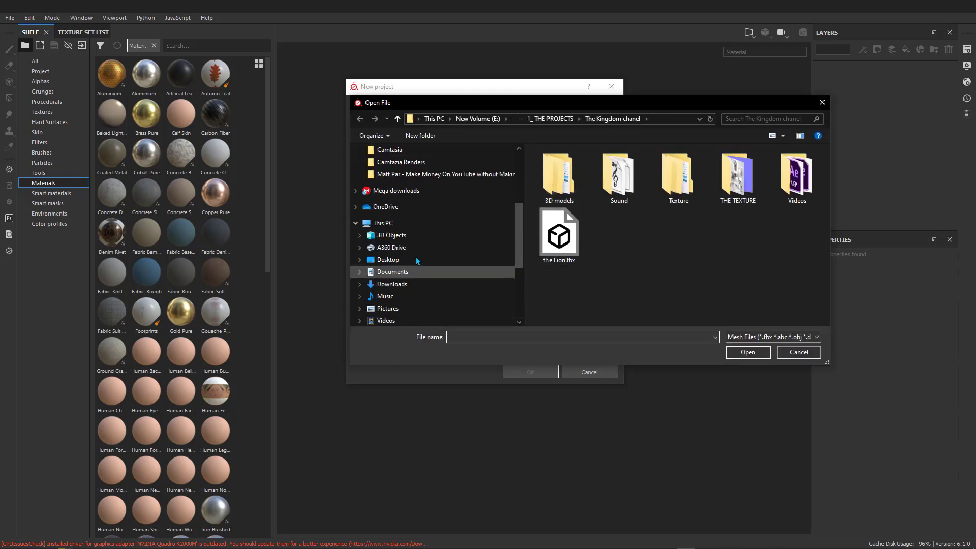
left_click(404, 163)
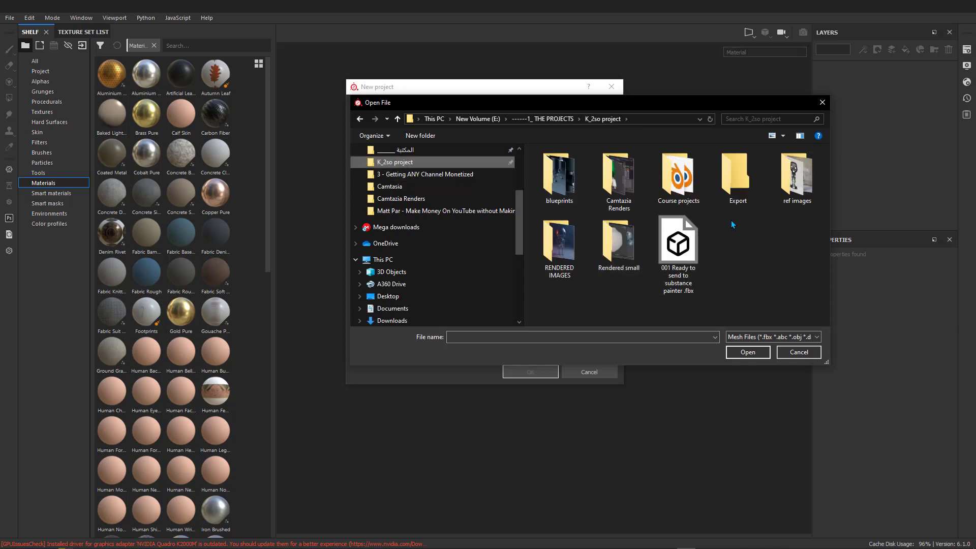
double_click(736, 175)
key("alt+Left")
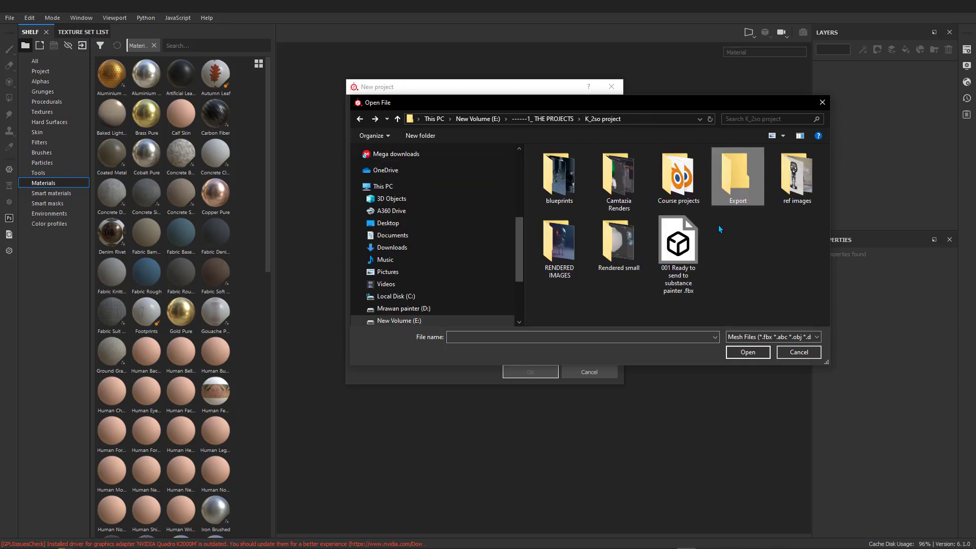
left_click(686, 235)
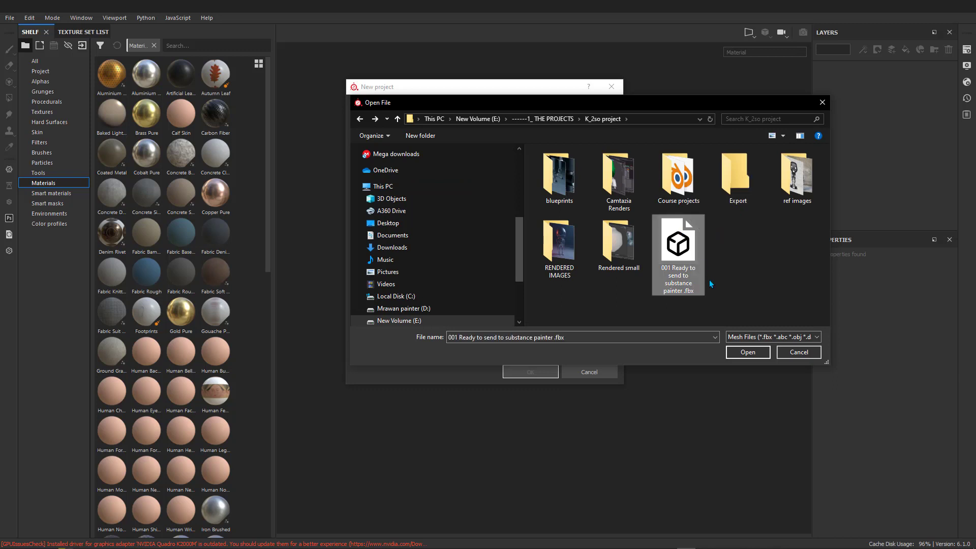
left_click(747, 352)
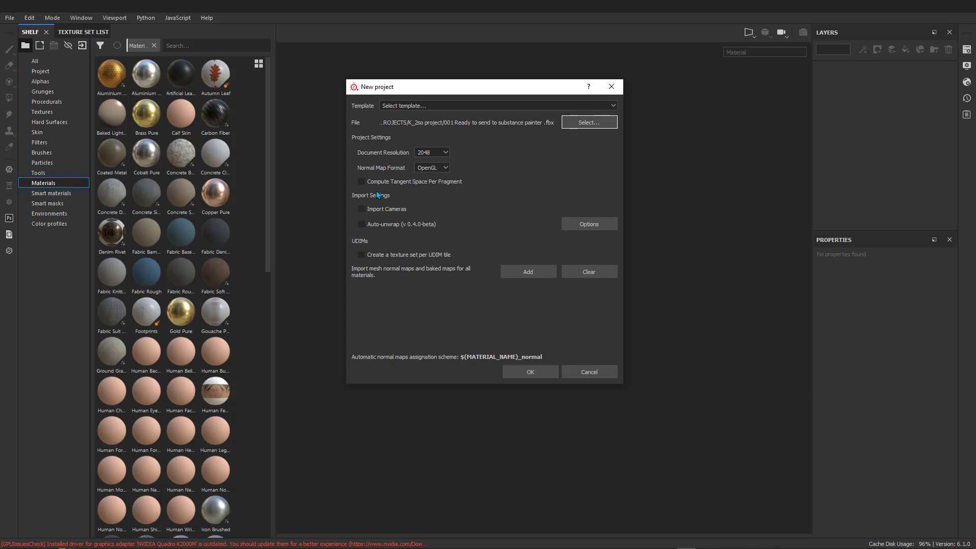
Step: Go through the auto-unwrap and UDIM texture set options and create the project at 2048 document resolution with OpenGL normal maps
left_click_drag(399, 93, 370, 98)
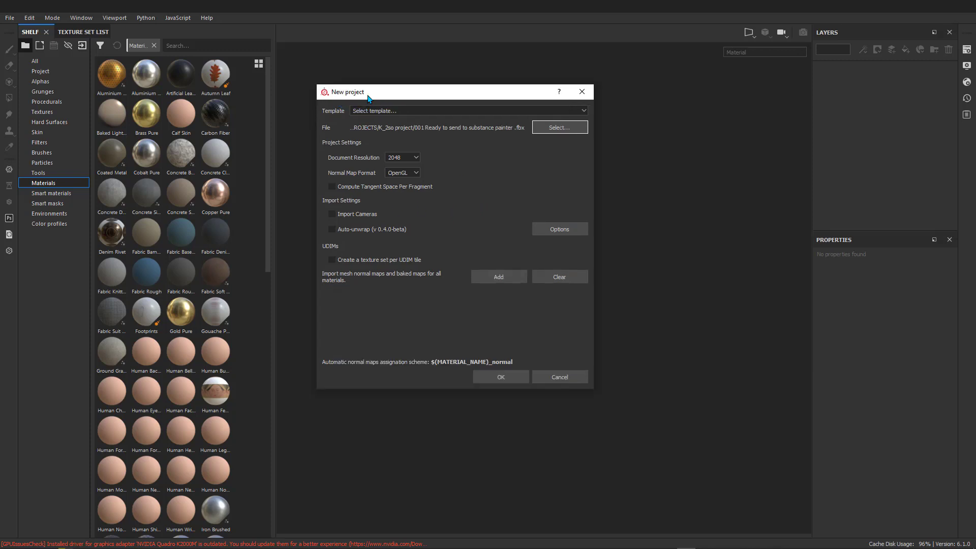
left_click(347, 230)
left_click(339, 232)
left_click(340, 261)
left_click(502, 377)
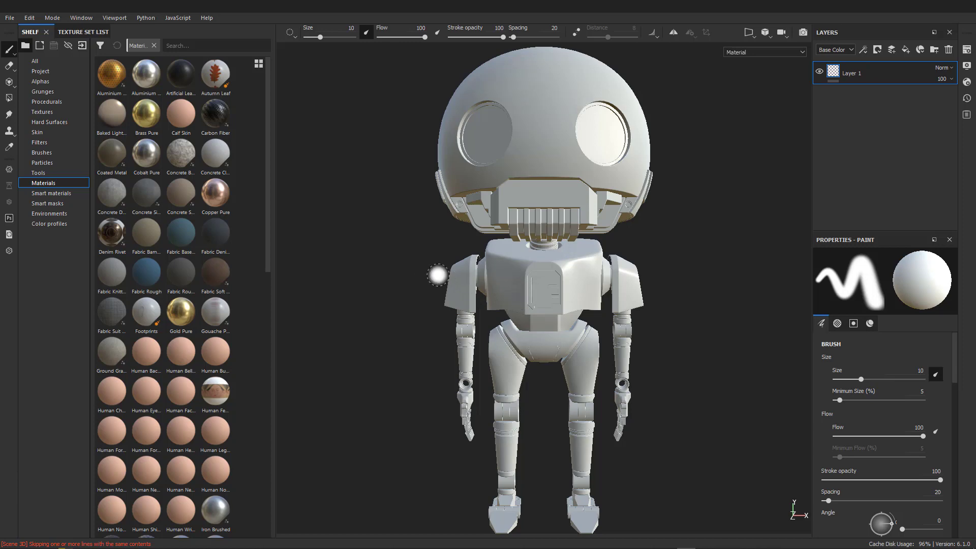
Step: Examine the imported robot mesh from the front, sides and back, including the head, chest and legs up close
left_click_drag(412, 264, 499, 263, "alt")
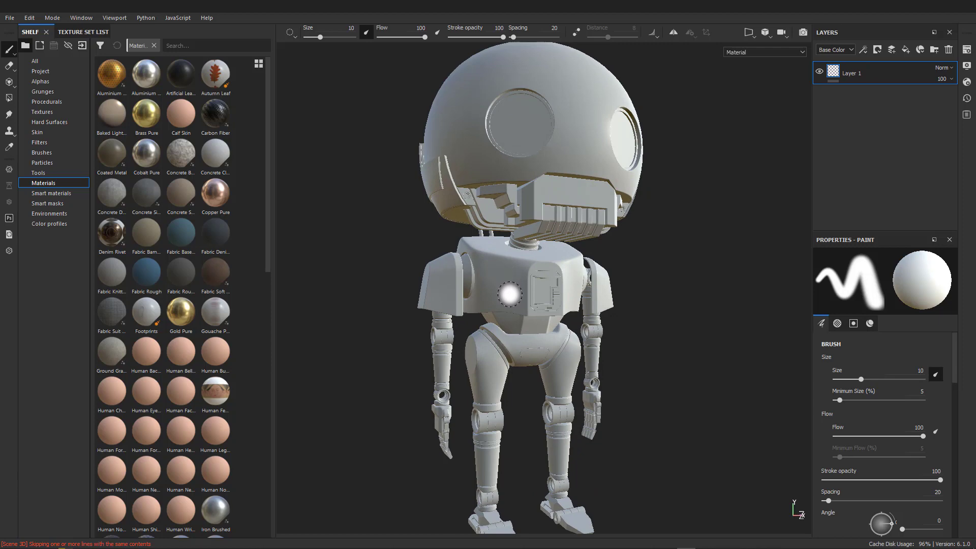
scroll(509, 293, "down", 5)
scroll(506, 290, "up", 8)
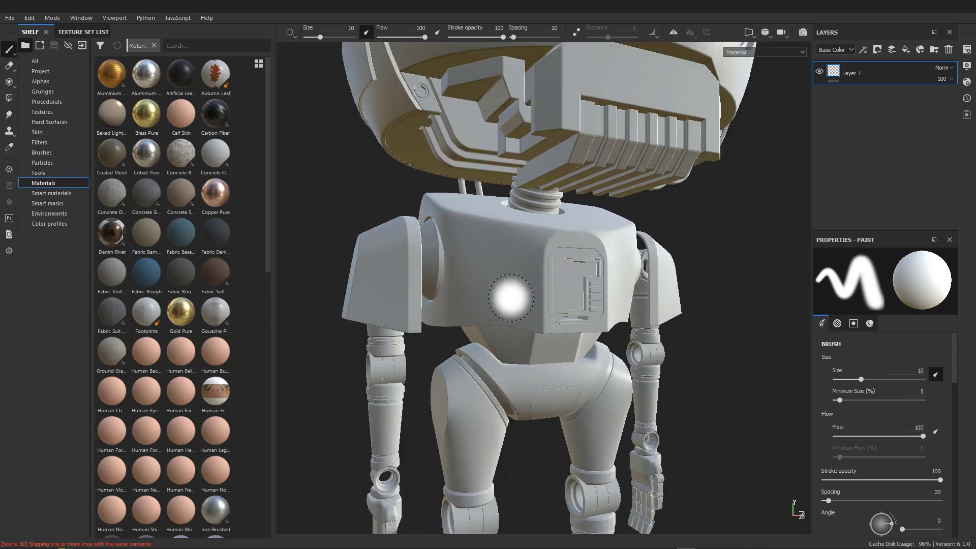
scroll(511, 298, "down", 6)
scroll(515, 331, "up", 3)
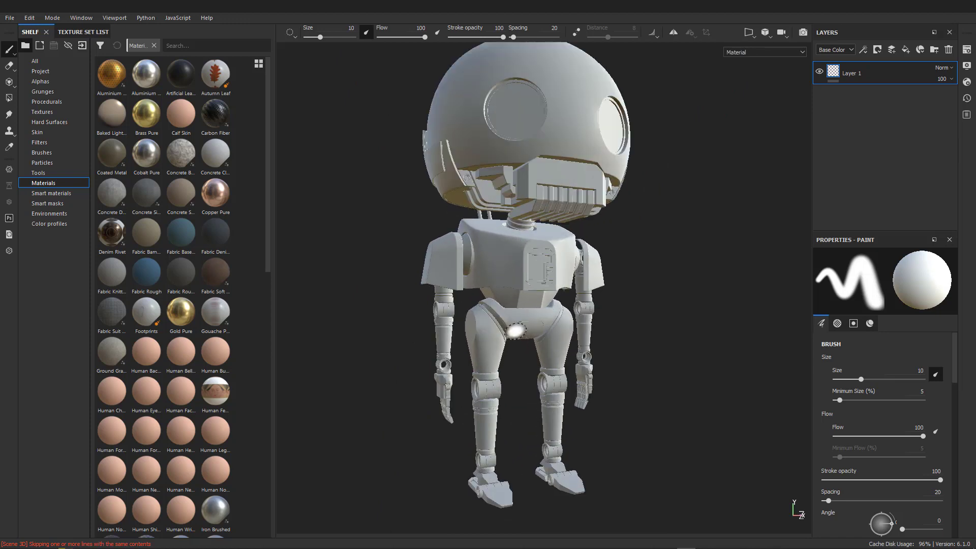
scroll(515, 331, "down", 3)
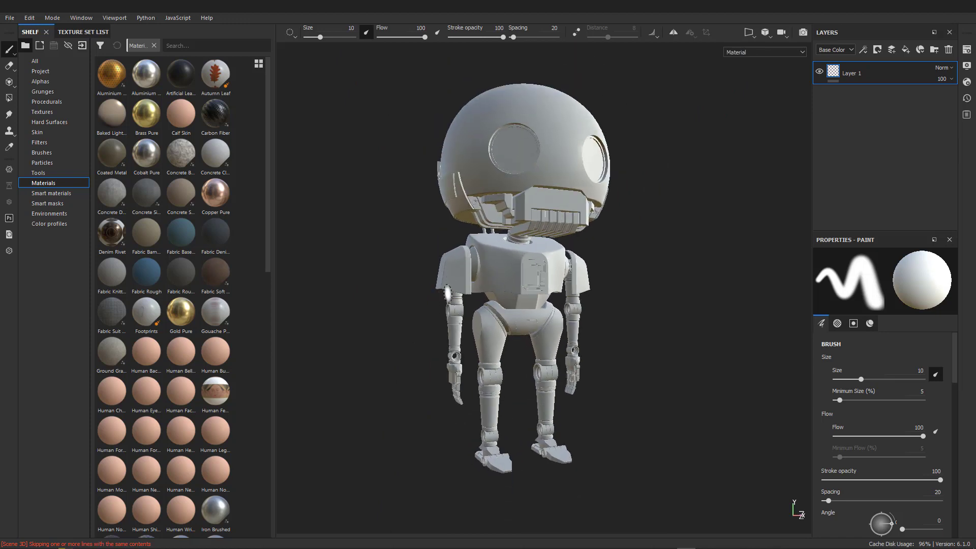
key("alt")
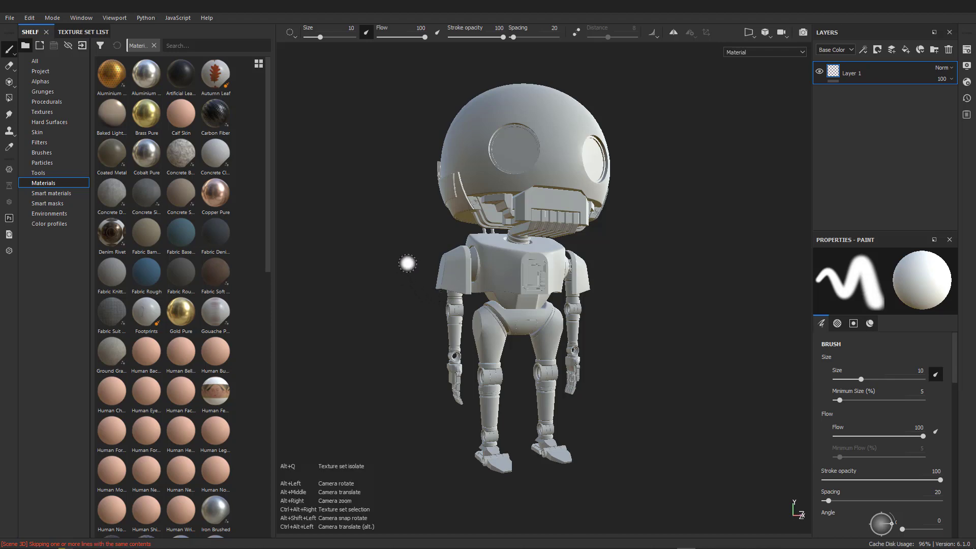
left_click_drag(387, 233, 551, 237, "alt")
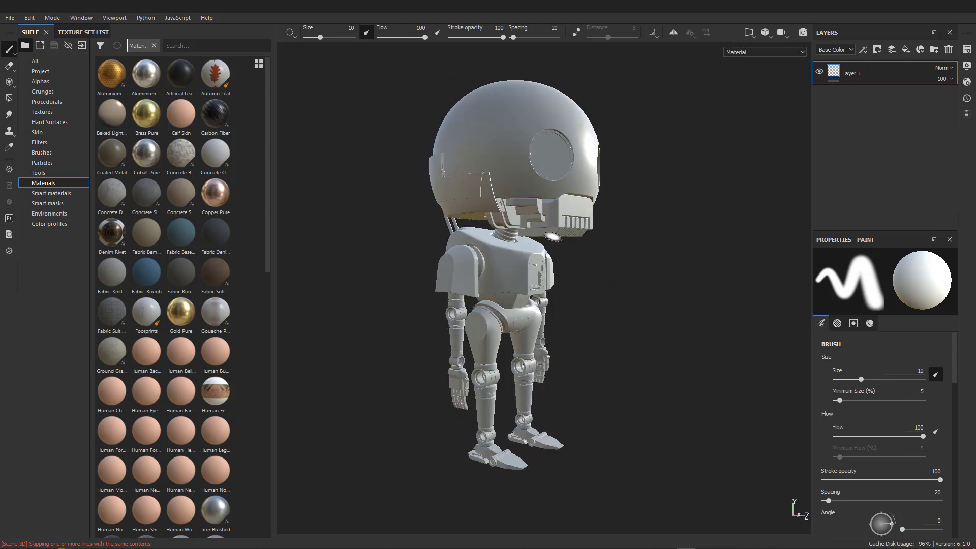
mouse_move(553, 237)
middle_mouse_down("alt")
mouse_move(530, 228)
mouse_move(541, 205)
mouse_move(632, 242)
mouse_move(566, 266)
mouse_move(580, 249)
middle_mouse_up("alt")
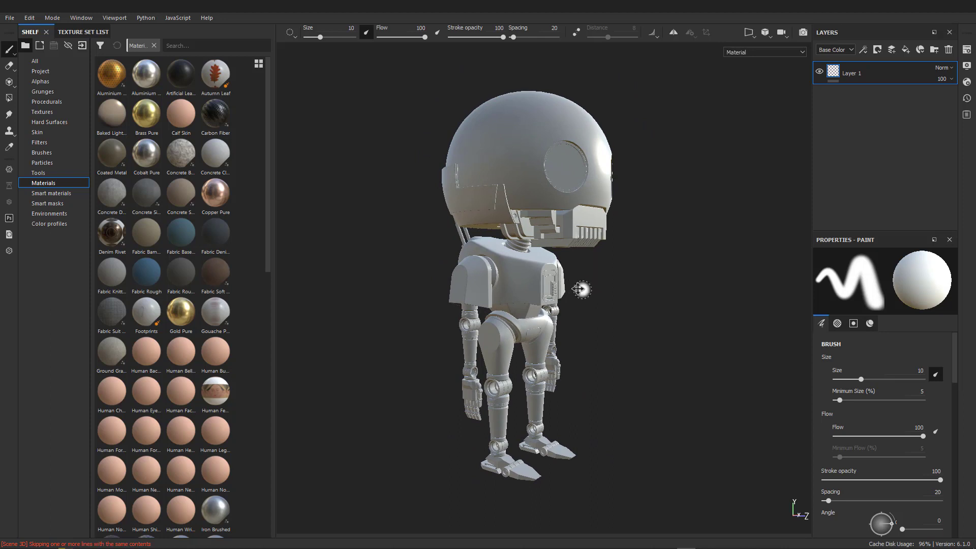
mouse_move(591, 249)
middle_mouse_down("alt")
mouse_move(624, 297)
mouse_move(600, 245)
middle_mouse_up("alt")
right_click_drag(623, 287, 547, 173, "alt")
right_click_drag(543, 240, 547, 153, "alt")
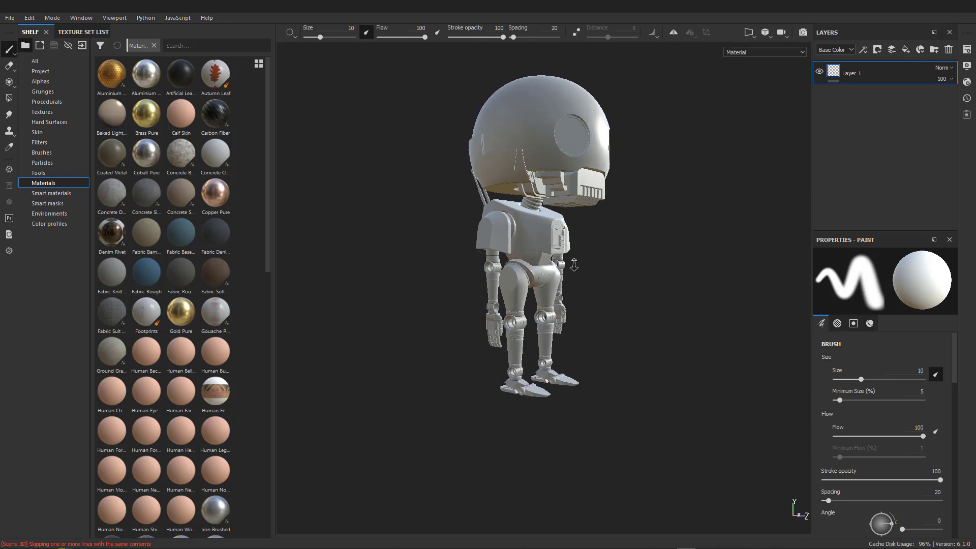
right_click_drag(574, 265, 563, 154, "alt")
right_click_drag(573, 232, 546, 135, "alt")
right_click_drag(567, 307, 554, 91, "alt")
right_click_drag(565, 302, 567, 325, "alt")
middle_click_drag(568, 186, 575, 244, "alt")
left_click_drag(576, 244, 691, 226, "alt")
middle_click_drag(501, 320, 497, 234, "alt")
left_click_drag(497, 234, 638, 246, "alt")
scroll(479, 273, "up", 5)
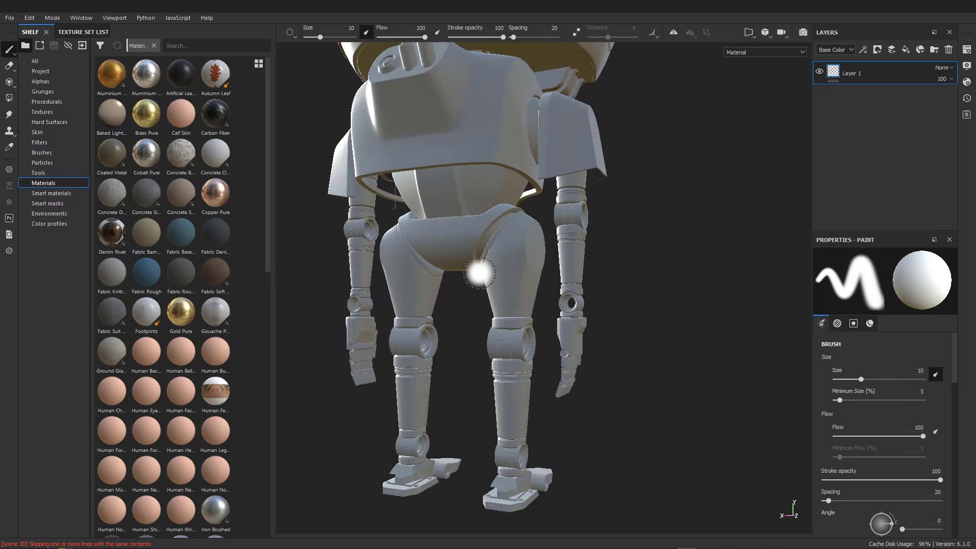
middle_click_drag(473, 270, 508, 185, "alt")
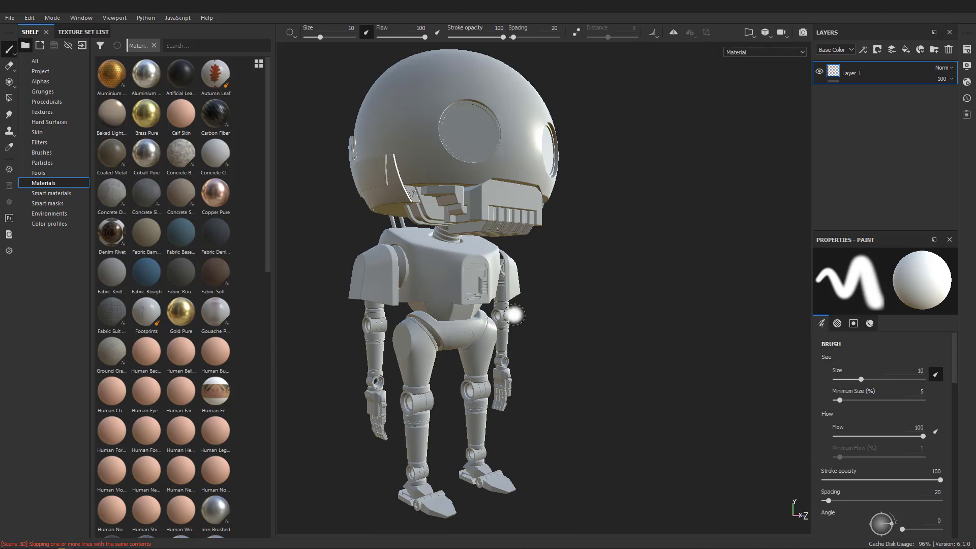
scroll(519, 300, "down", 3)
scroll(521, 215, "up", 8)
left_click_drag(544, 250, 497, 257, "alt")
scroll(496, 257, "down", 6)
middle_click_drag(464, 273, 544, 243, "alt")
mouse_move(601, 282)
left_mouse_down("alt")
mouse_move(561, 278)
mouse_move(409, 312)
left_mouse_up("alt")
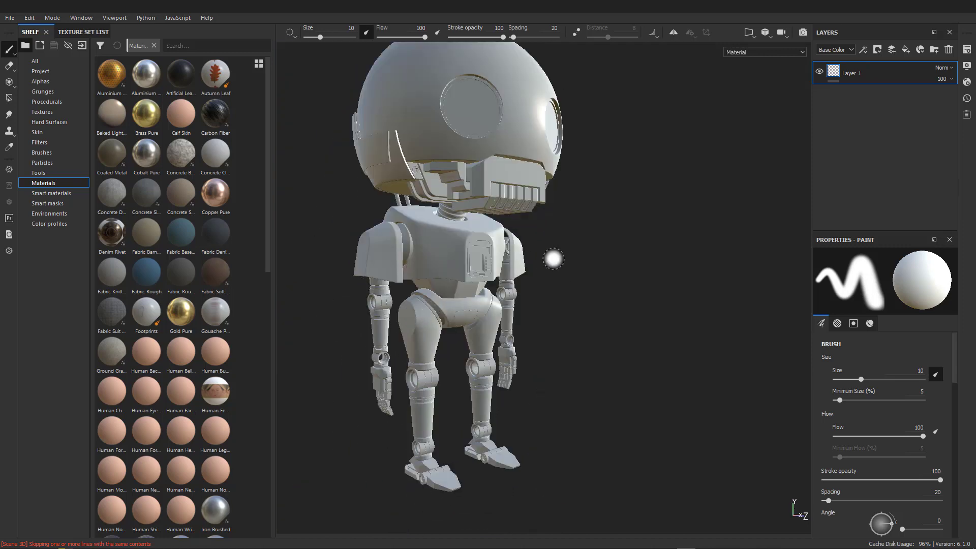
Step: Open the texture set settings for Chest and review its channels and mesh maps
left_click(967, 50)
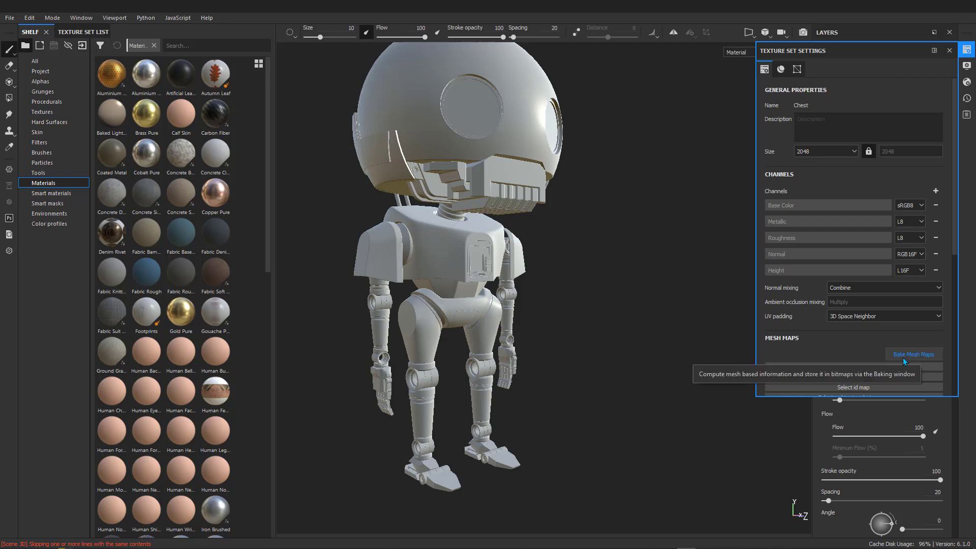
scroll(849, 334, "down", 3)
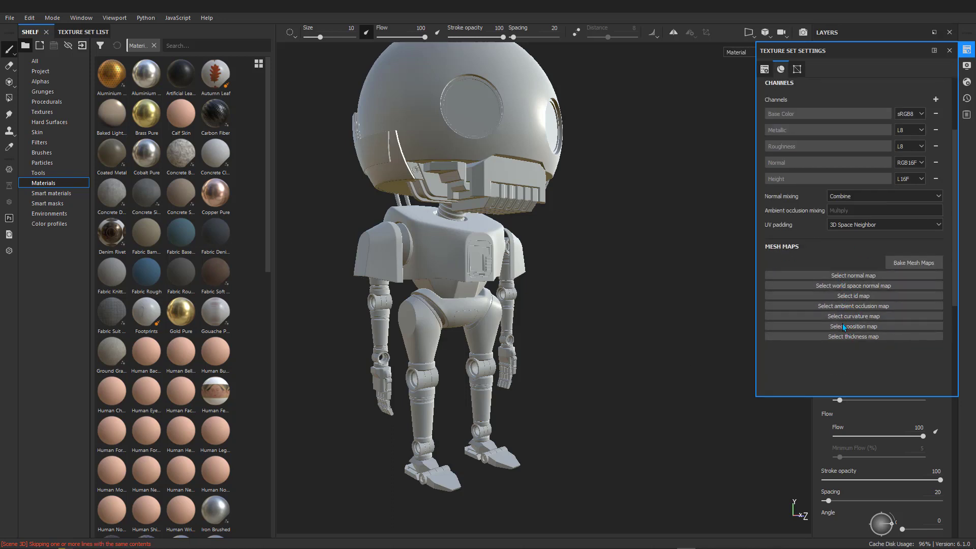
scroll(837, 262, "up", 1)
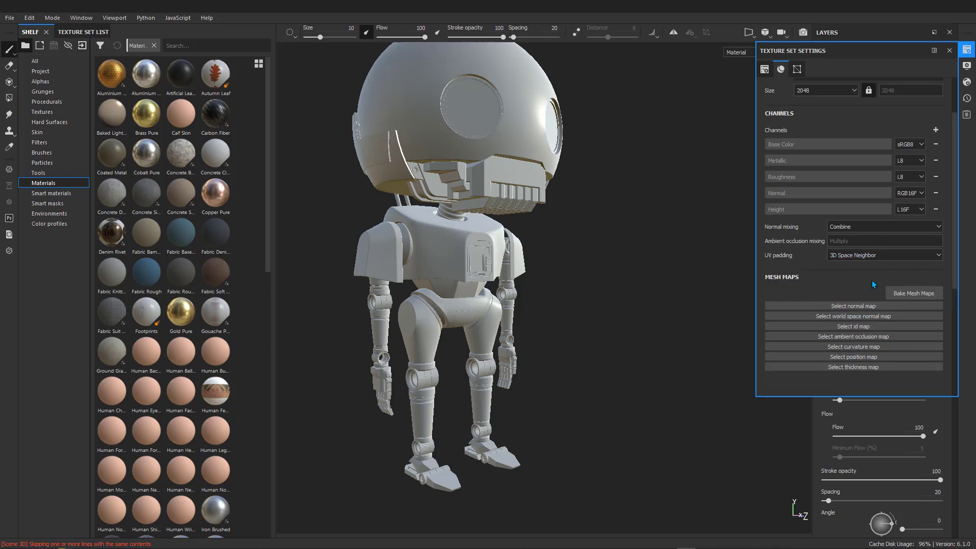
scroll(836, 286, "up", 1)
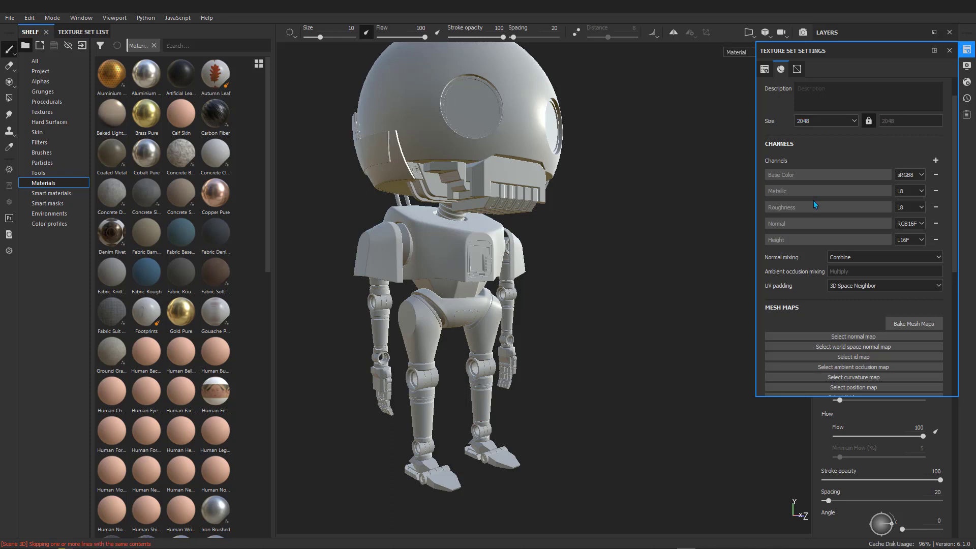
scroll(839, 213, "down", 2)
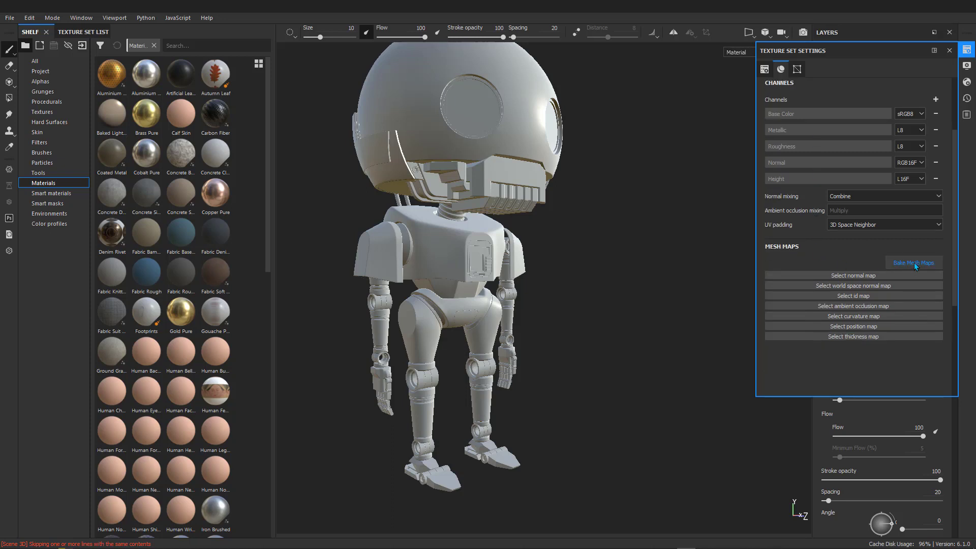
Step: Open the mesh map baking options, exclude the Normal and Thickness maps, and set the output size to 2048
left_click(913, 263)
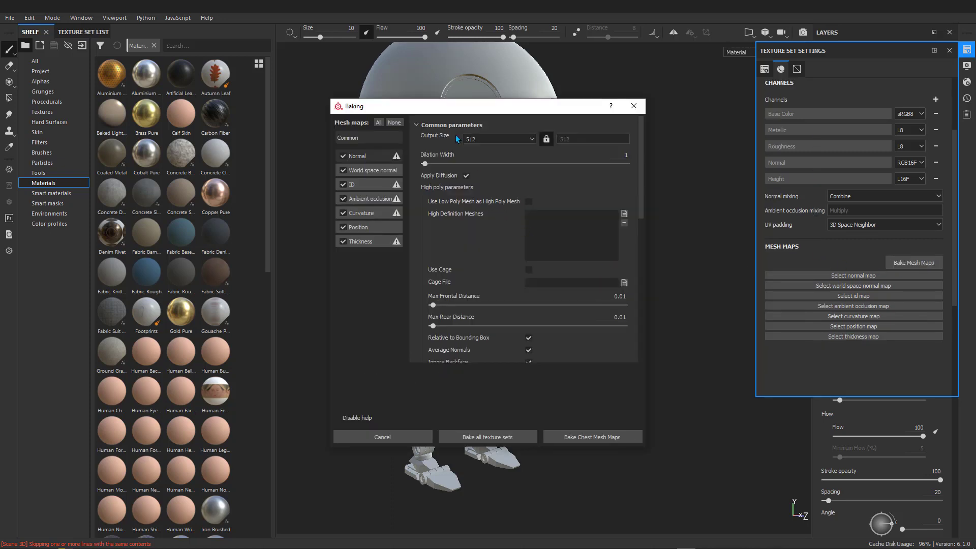
left_click_drag(439, 108, 471, 105)
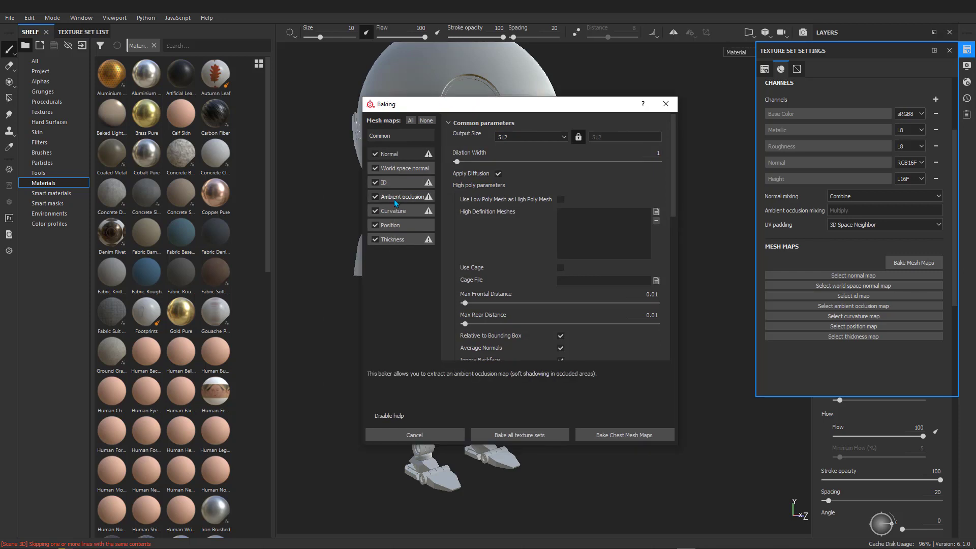
left_click(375, 239)
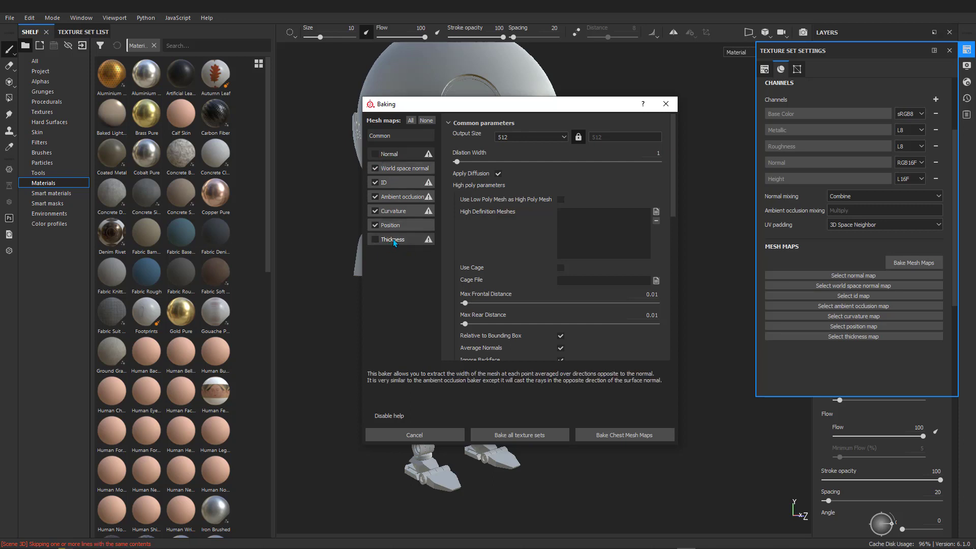
left_click(551, 139)
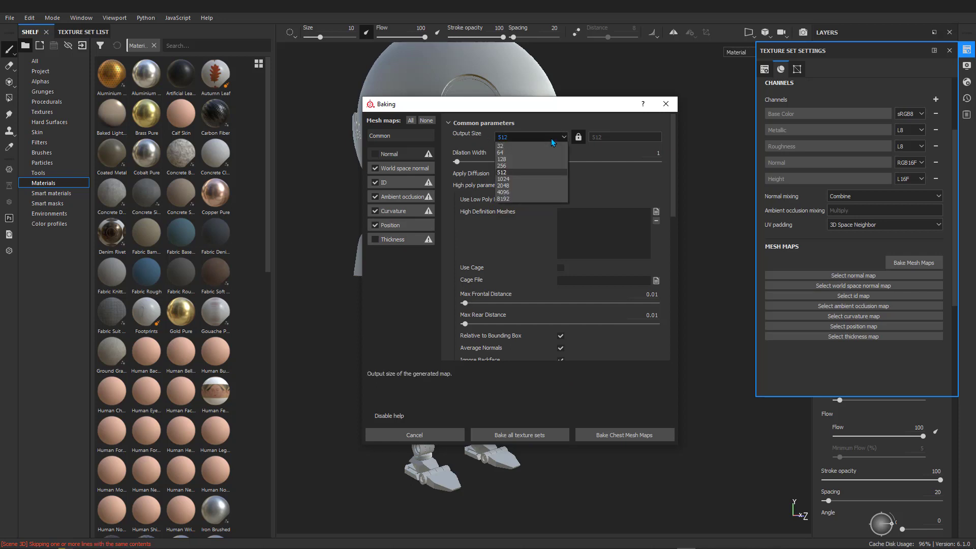
left_click(504, 187)
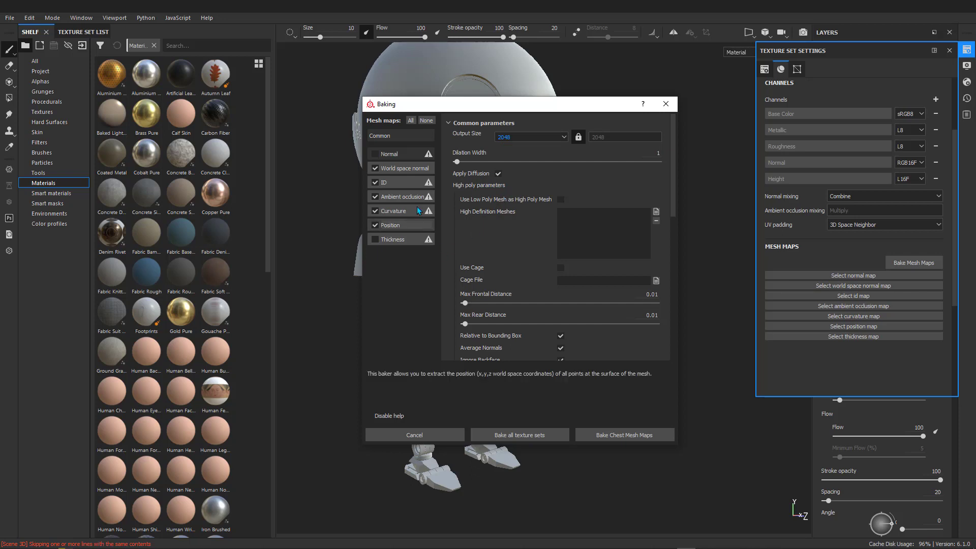
Step: Set the ID baker's color source to Vertex Color for the Chest texture set
left_click(404, 182)
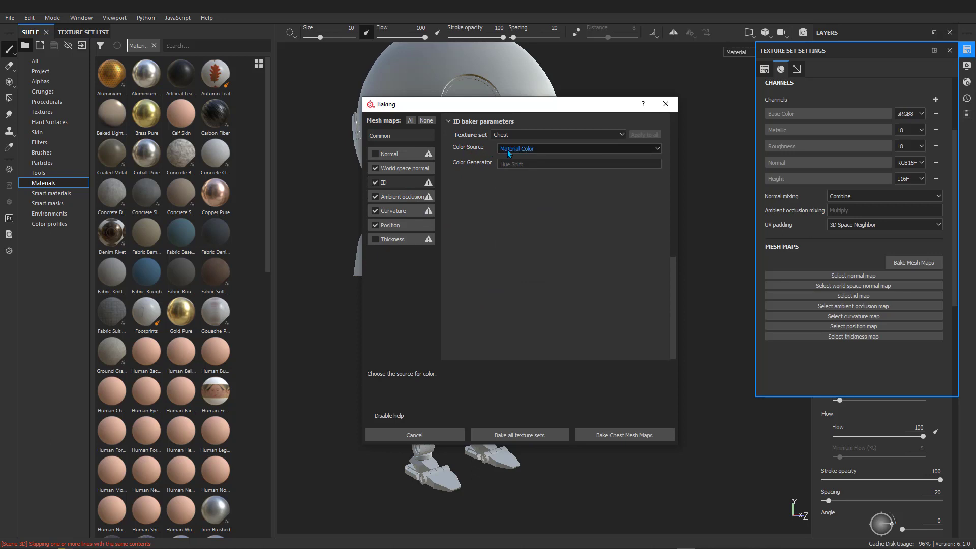
left_click(529, 150)
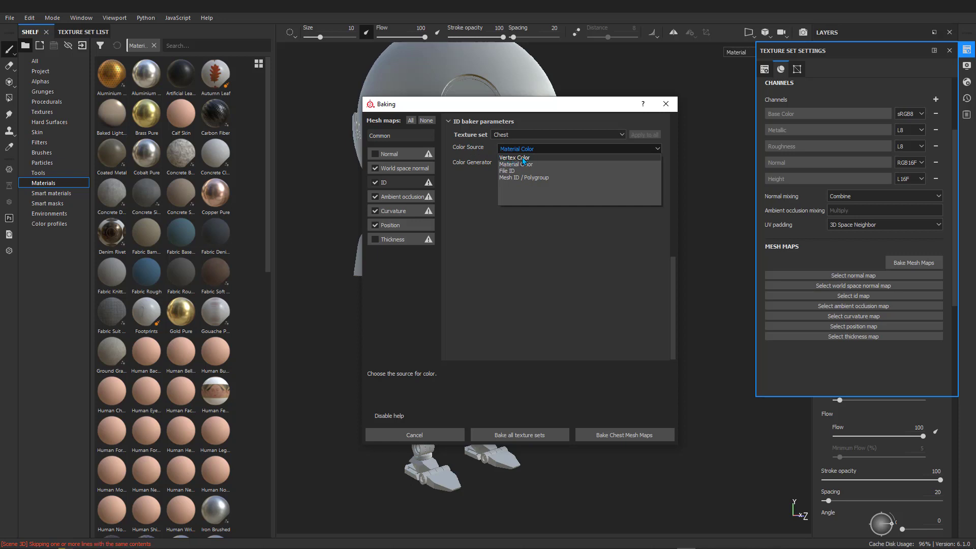
left_click(523, 158)
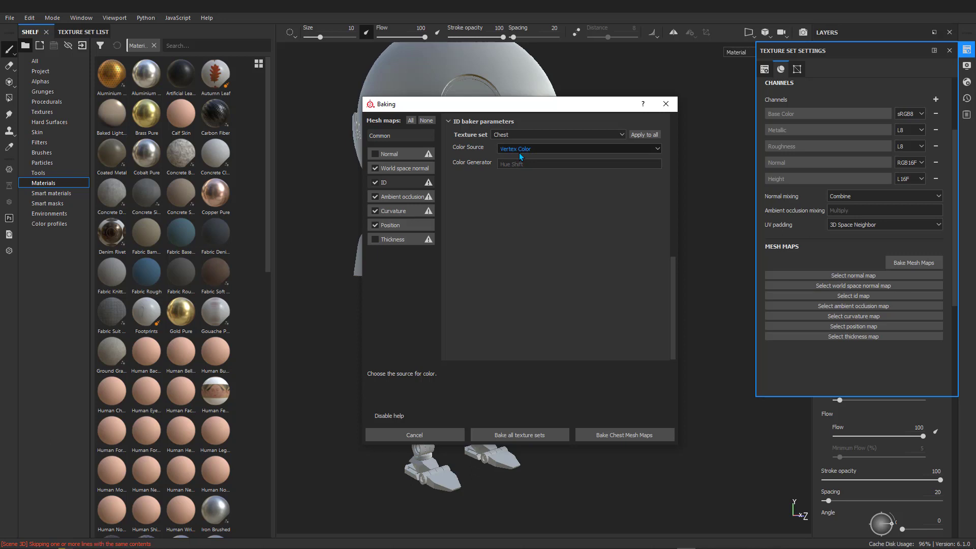
Step: Set the ambient occlusion baker's self occlusion to Only Same Mesh Name for the Chest texture set
left_click(405, 197)
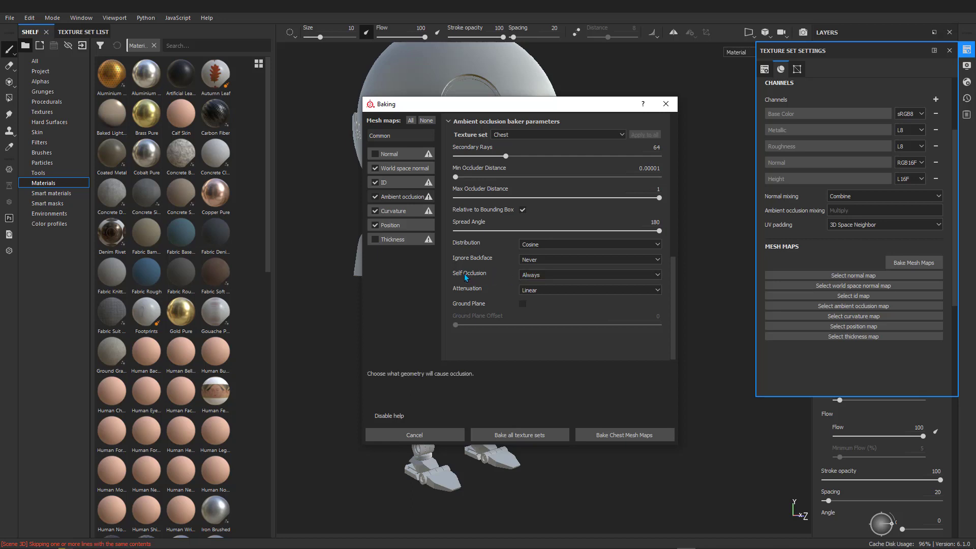
left_click(538, 274)
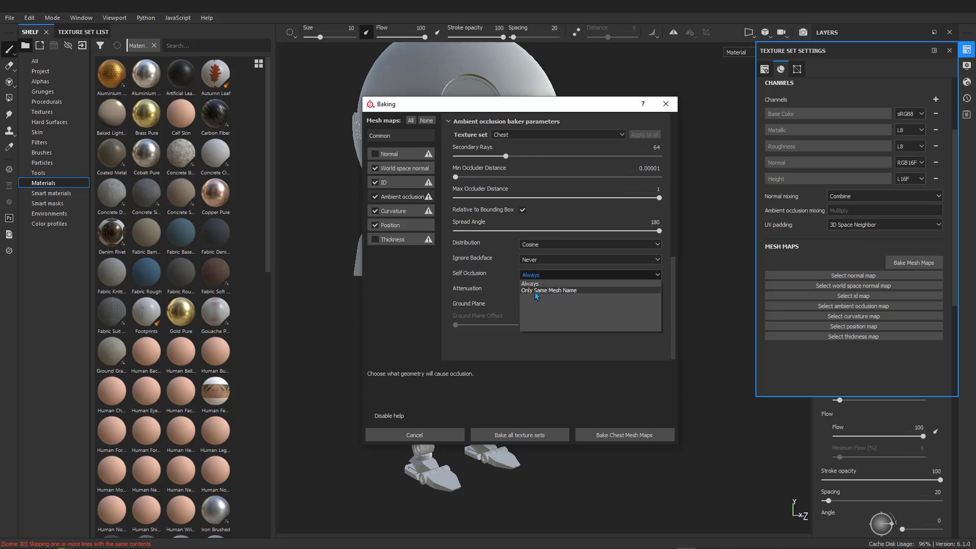
left_click(547, 291)
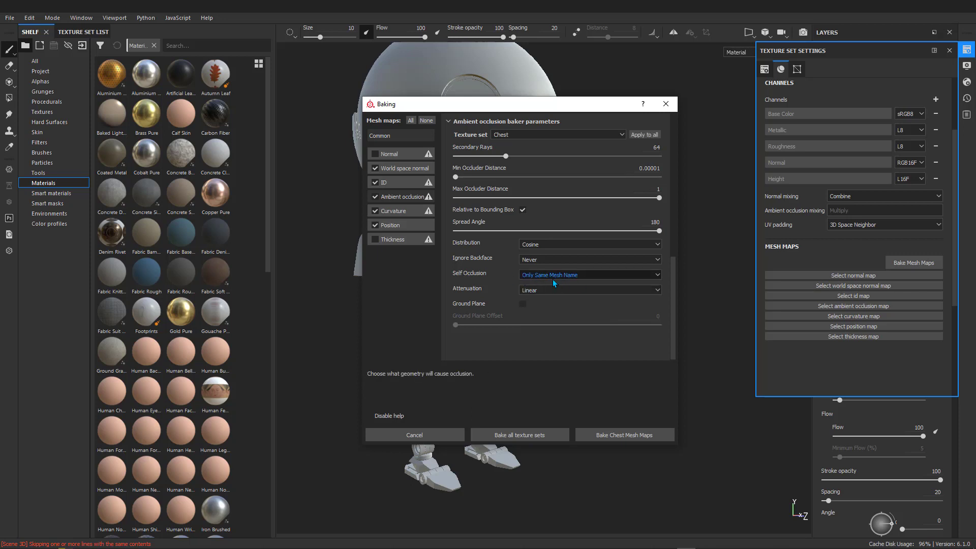
left_click_drag(466, 109, 655, 97)
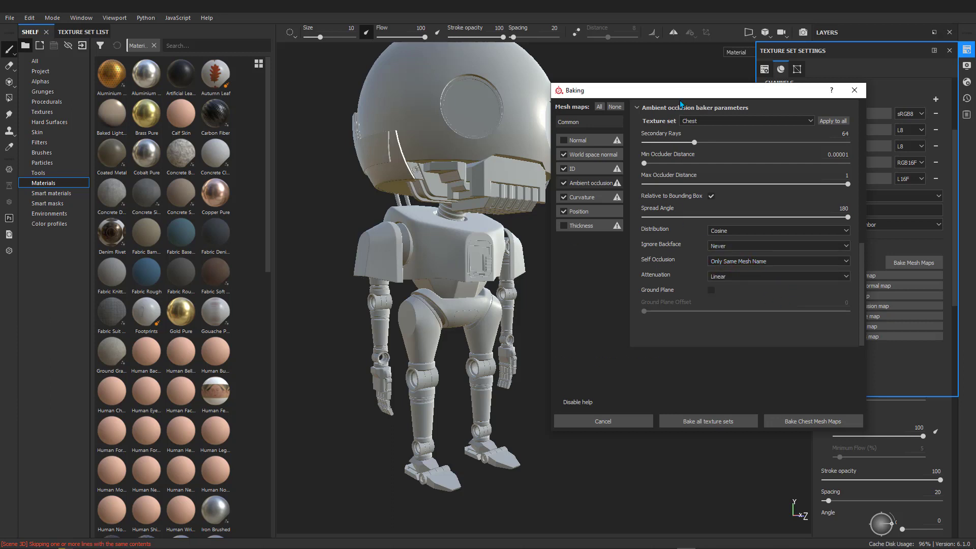
left_click_drag(681, 92, 504, 110)
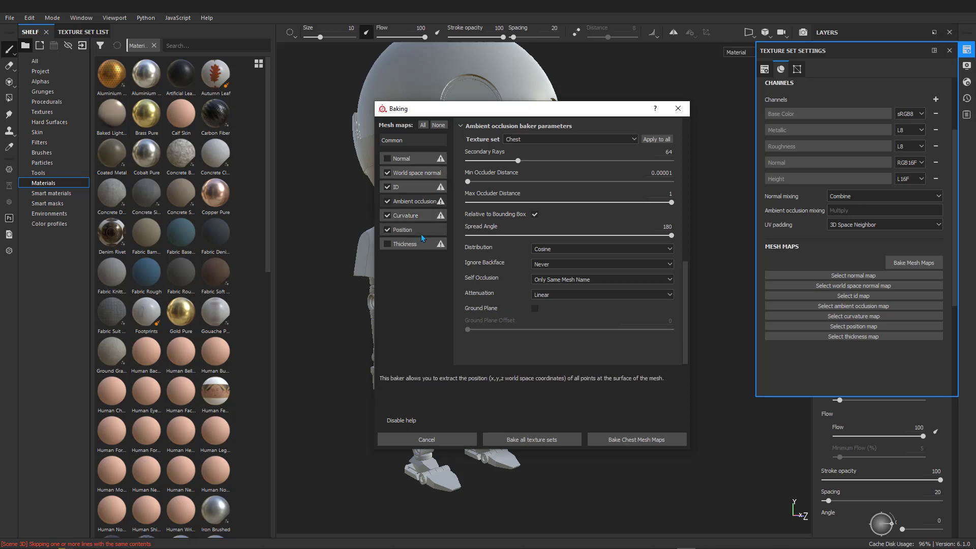
Step: Bake the mesh maps for all texture sets and check the shading on the robot
left_click(536, 439)
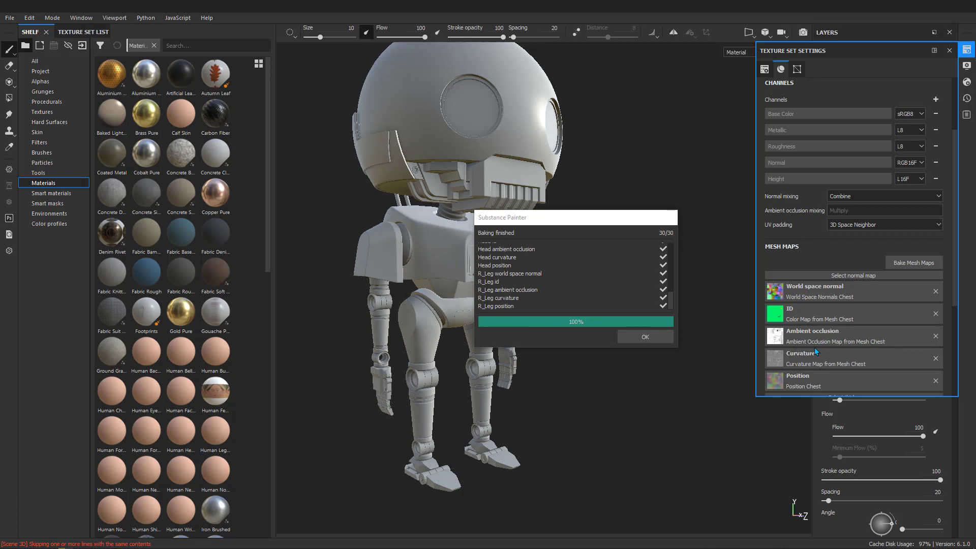
left_click(645, 337)
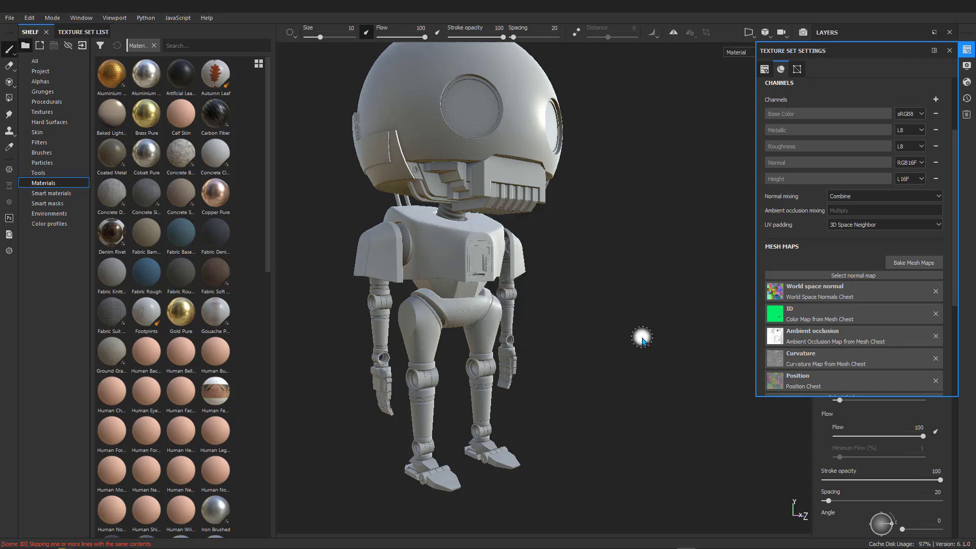
left_click_drag(573, 275, 472, 265, "alt")
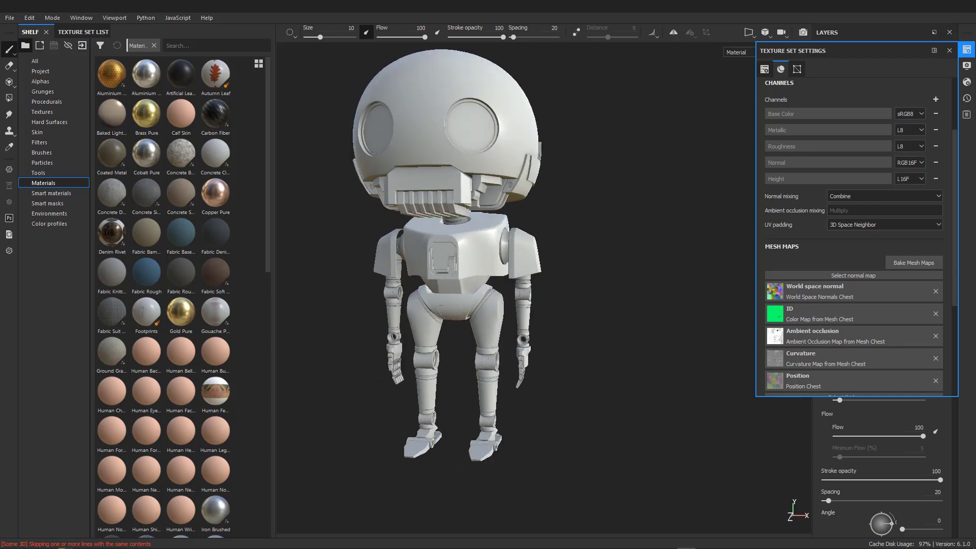
middle_click_drag(473, 266, 493, 280, "alt")
left_click_drag(492, 280, 557, 304, "alt")
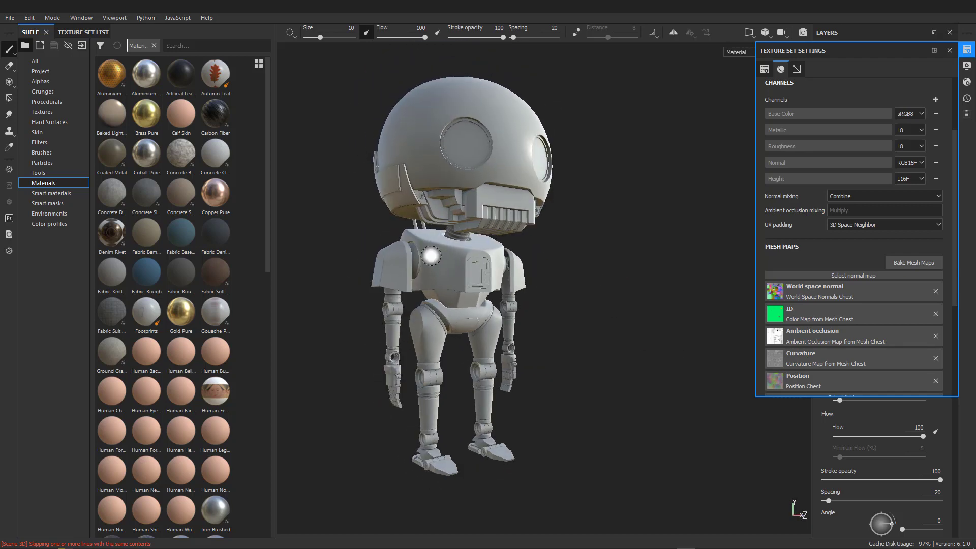
Step: Close the texture set settings and display the ID mesh map on the robot in the viewport
left_click(949, 50)
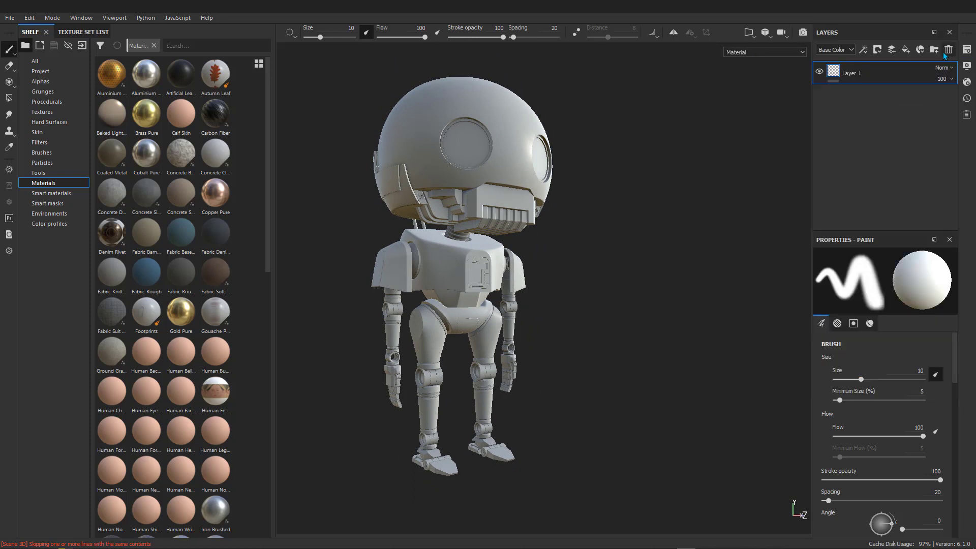
left_click(776, 54)
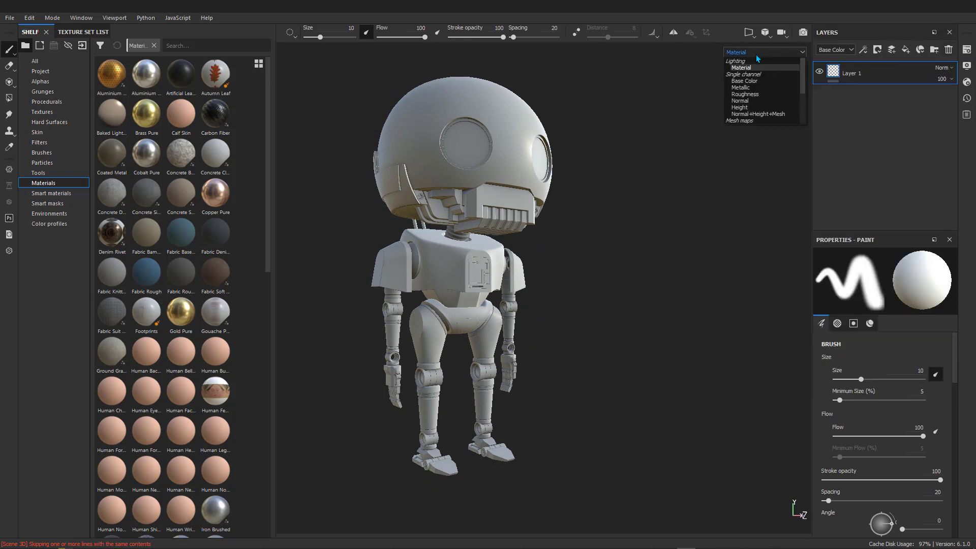
left_click(745, 101)
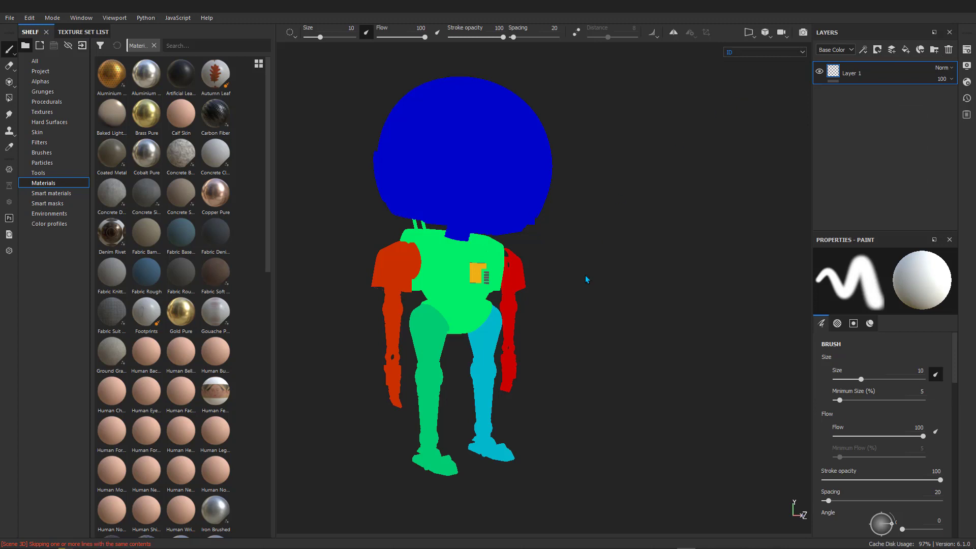
Step: Examine the ID colors across the robot, including the chest panel and vents up close, the arms and the legs
mouse_move(524, 280)
left_mouse_down("alt")
mouse_move(434, 278)
mouse_move(532, 301)
mouse_move(512, 282)
left_mouse_up("alt")
scroll(395, 281, "up", 3)
scroll(395, 281, "up", 1)
scroll(511, 282, "up", 2)
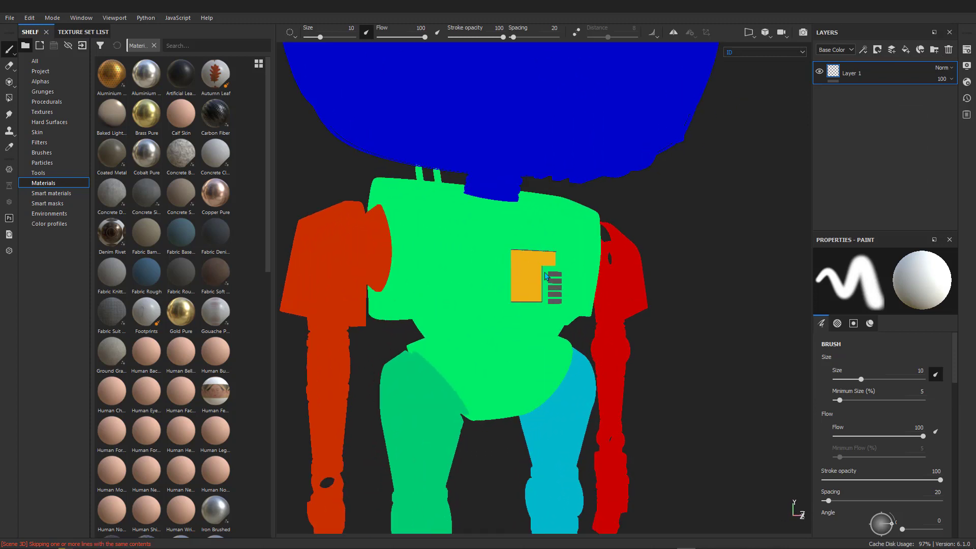
scroll(576, 268, "up", 4)
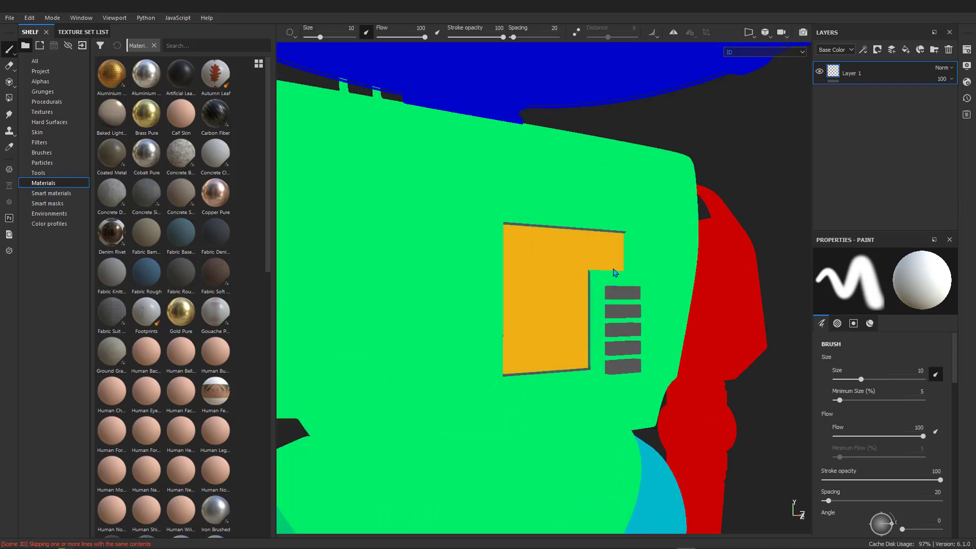
left_click_drag(571, 279, 654, 259, "alt")
scroll(563, 276, "up", 2)
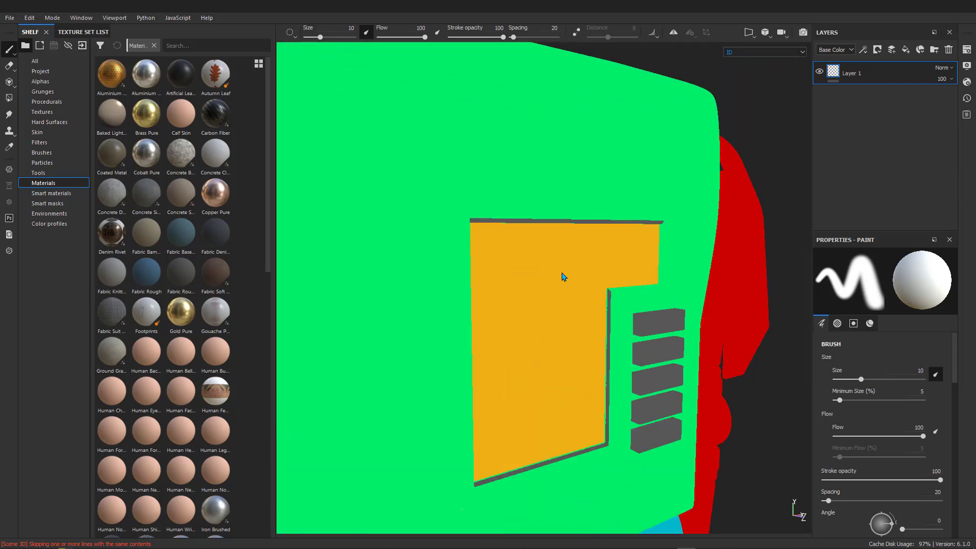
scroll(562, 276, "down", 3)
scroll(562, 277, "down", 3)
left_click_drag(562, 277, 435, 315, "alt")
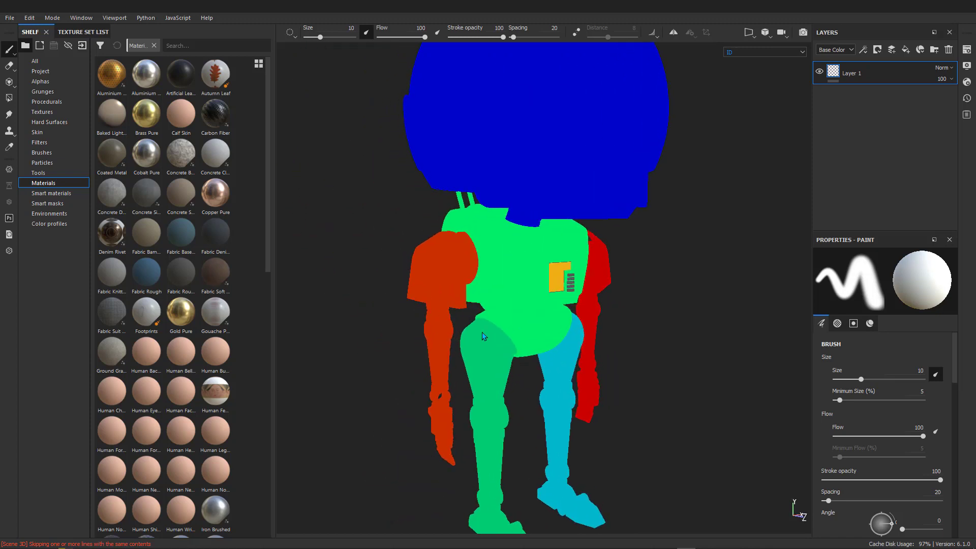
scroll(515, 347, "up", 3)
scroll(516, 348, "down", 3)
left_click_drag(515, 348, 473, 283, "alt")
scroll(473, 283, "up", 2)
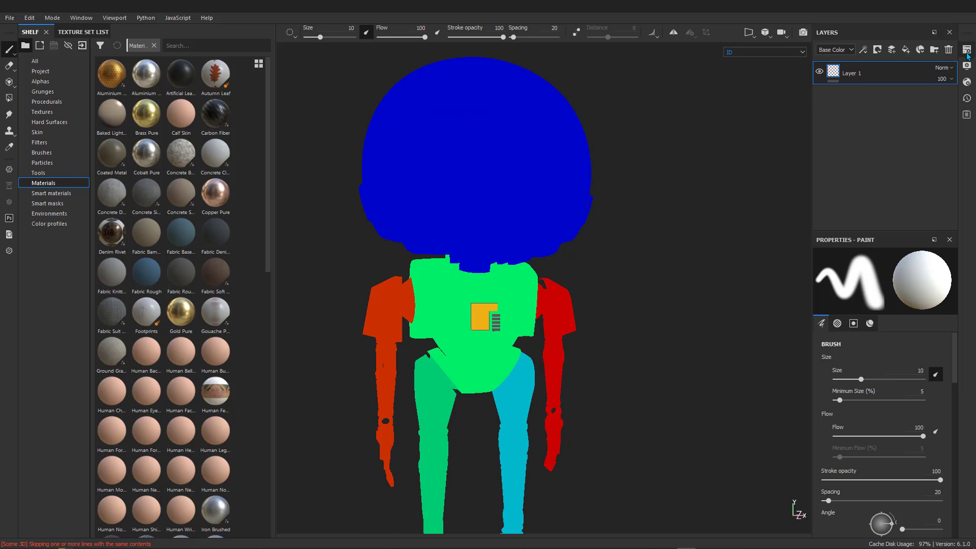
Step: Reopen the texture set settings, review the mesh map baking options, and dismiss them without baking
left_click(967, 50)
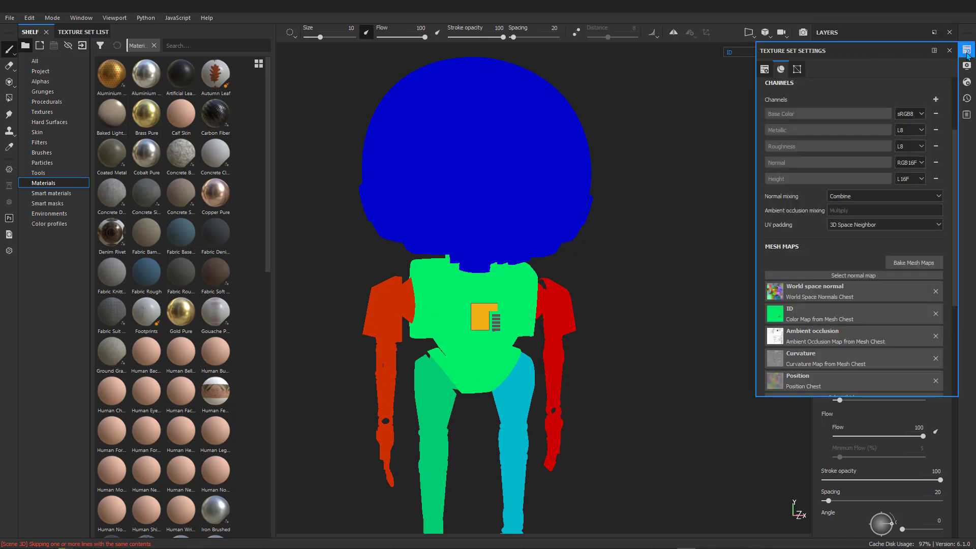
left_click(912, 263)
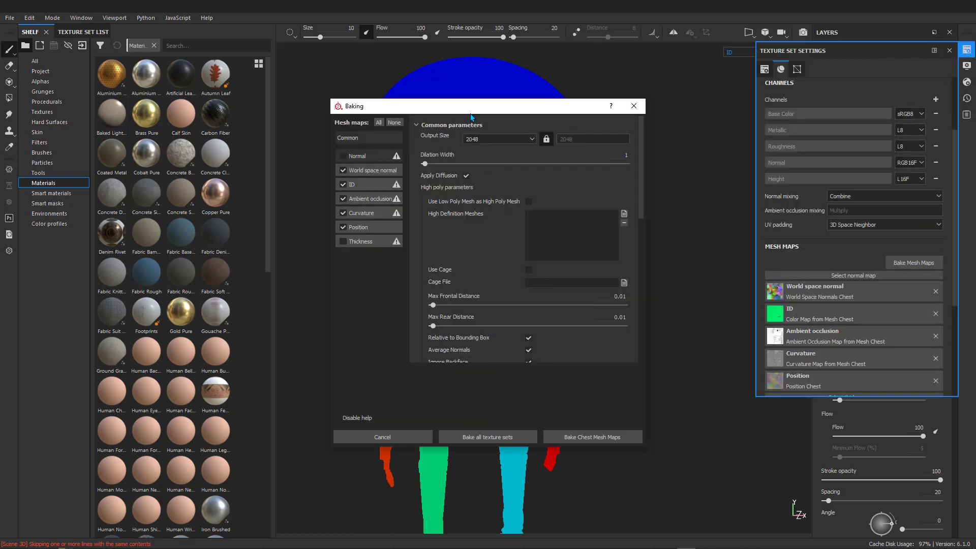
left_click_drag(480, 114, 246, 91)
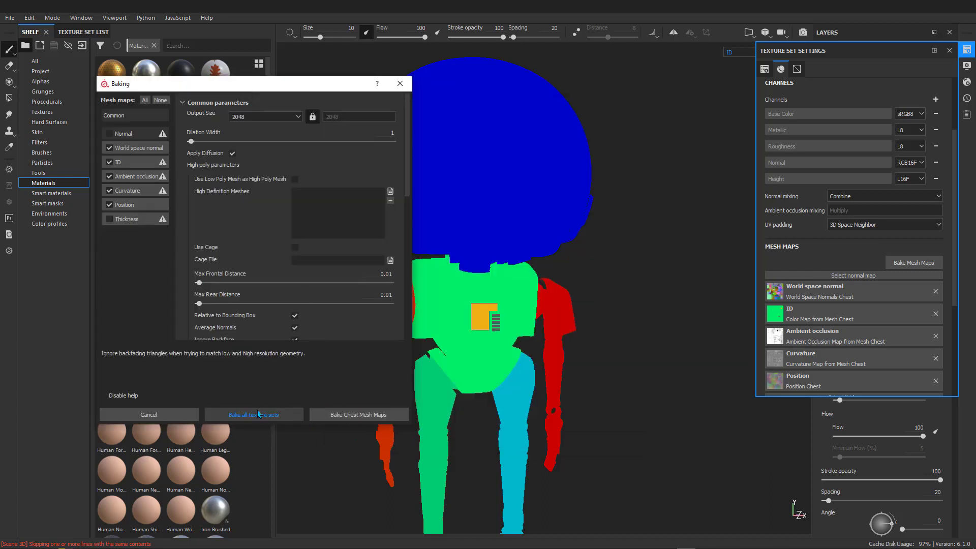
left_click(400, 84)
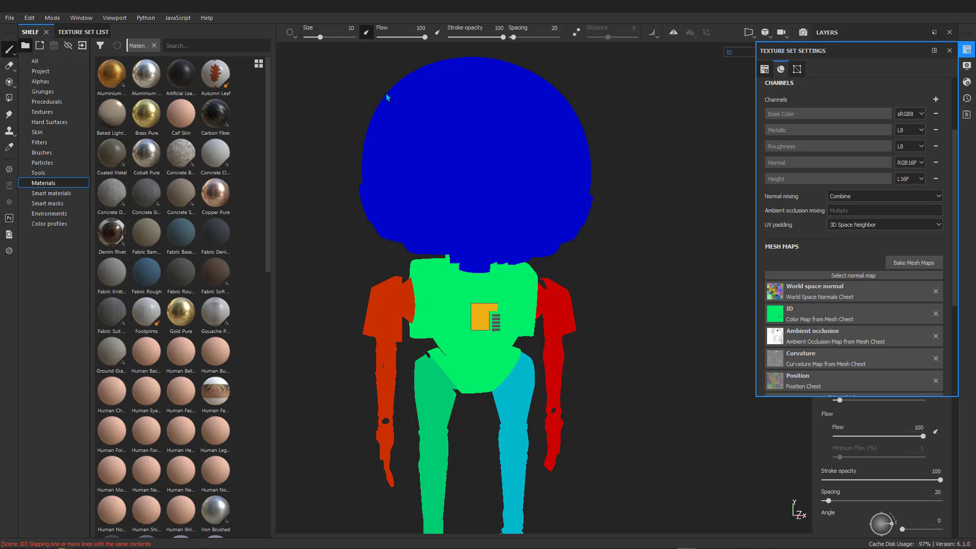
Step: Look over the texture set list and the materials shelf, switching between the two
left_click(84, 32)
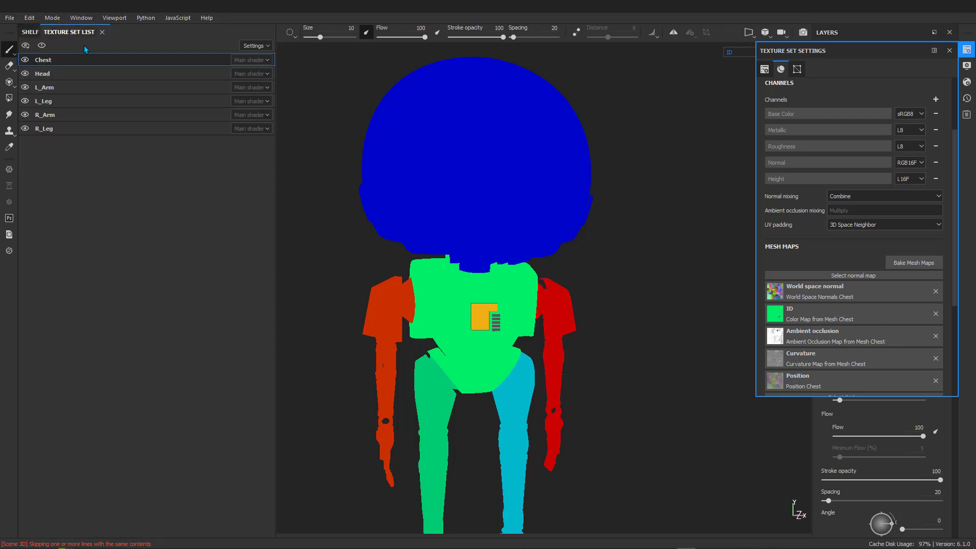
left_click(28, 34)
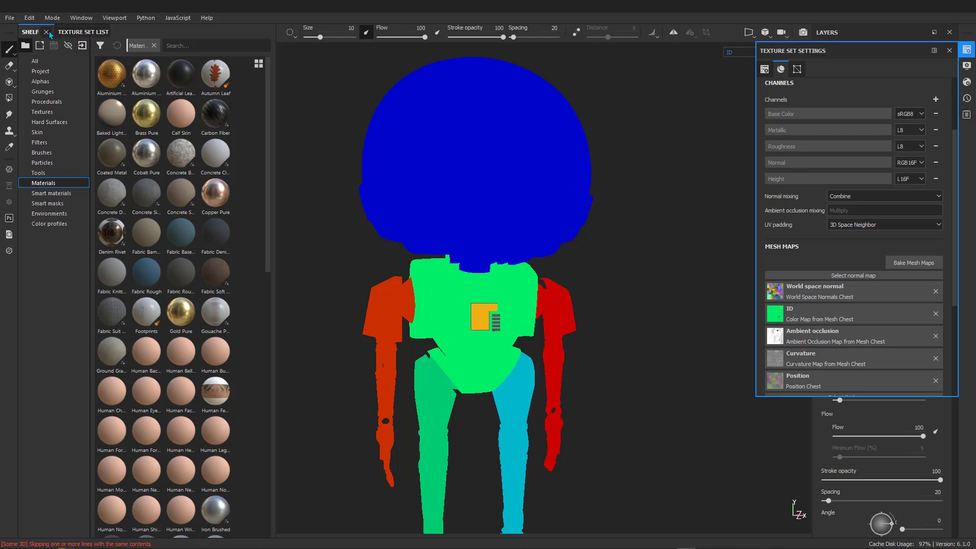
left_click(88, 34)
left_click(31, 33)
left_click(79, 34)
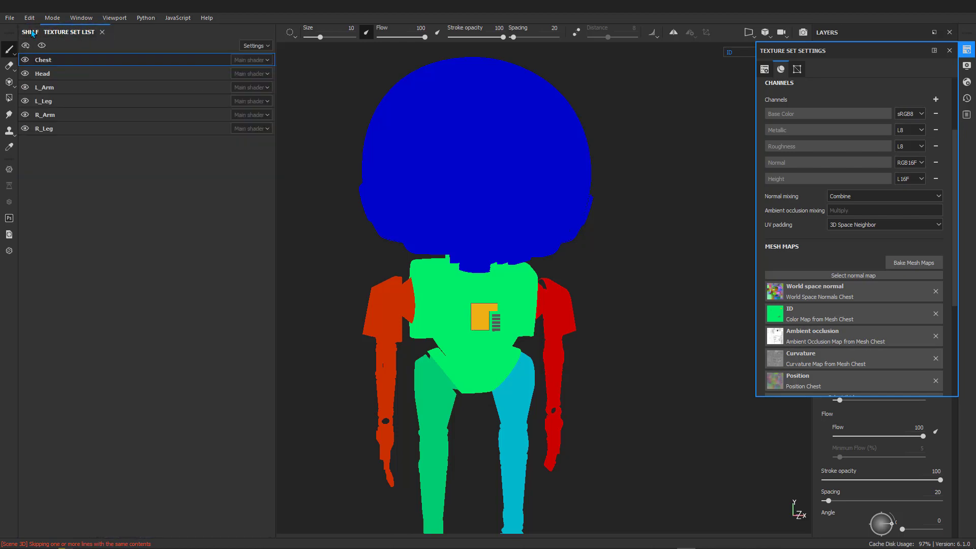
left_click(31, 34)
left_click(76, 34)
left_click(30, 34)
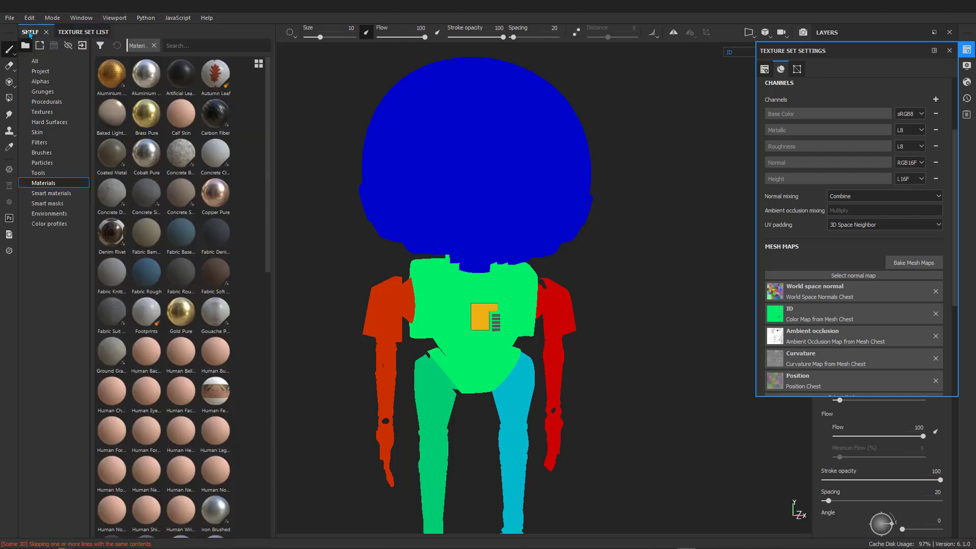
Step: Select the Head texture set in the texture set list
left_click(70, 33)
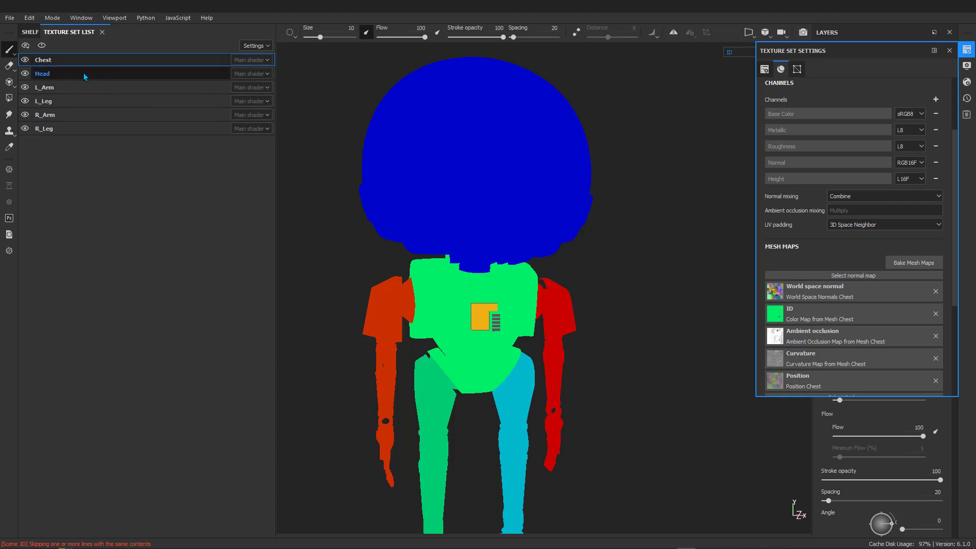
left_click(50, 74)
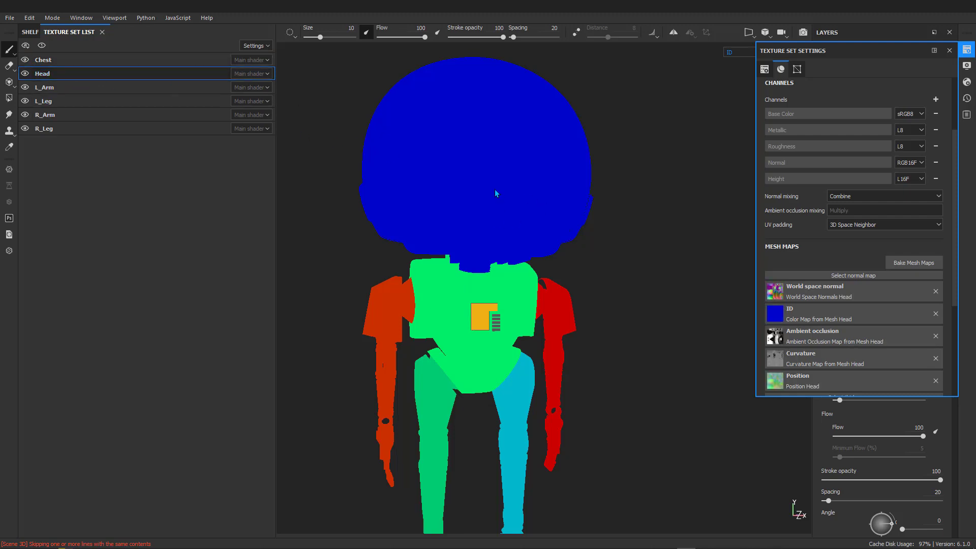
Step: Open the mesh map baking options for the Head texture set and set the ID map's color source to Vertex Color
left_click_drag(496, 190, 522, 203, "alt")
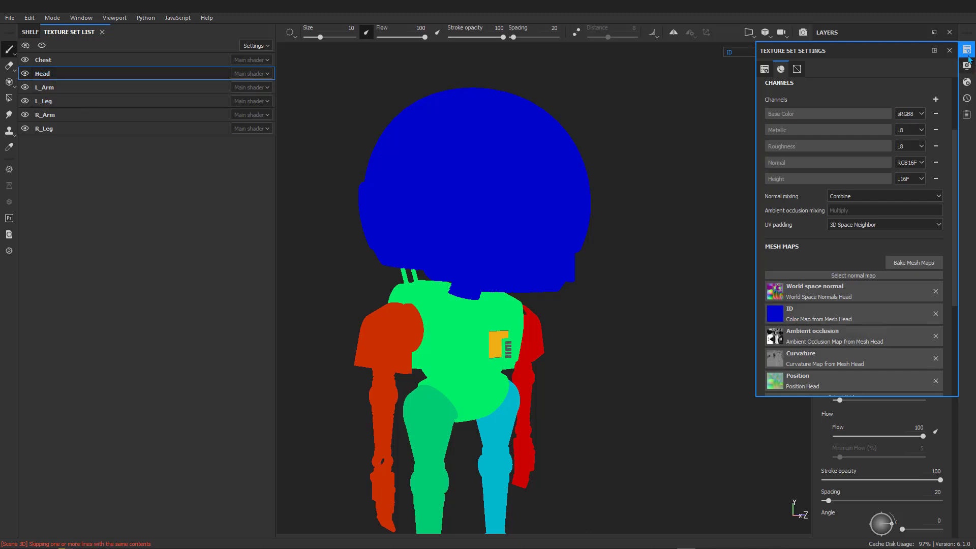
left_click(918, 263)
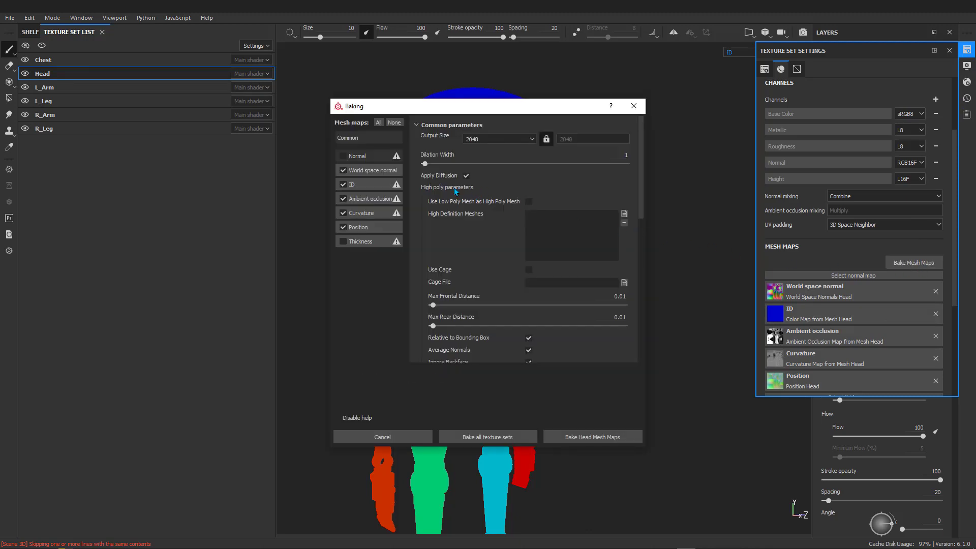
left_click(365, 183)
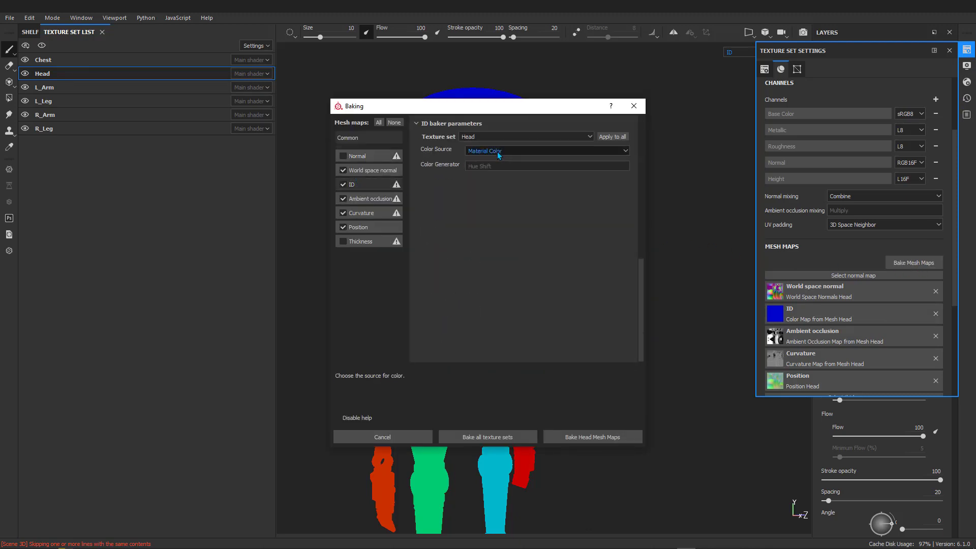
left_click(498, 151)
left_click(494, 160)
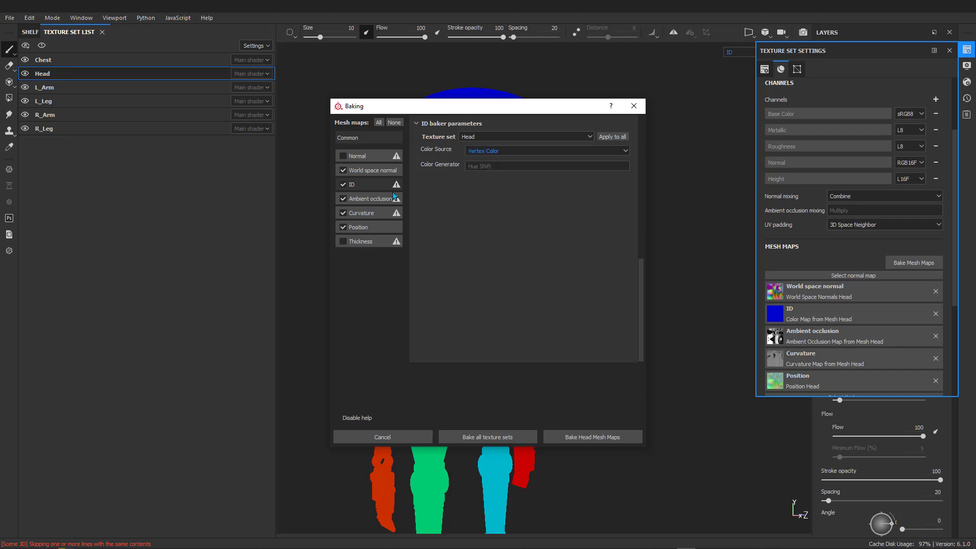
Step: Set the Head ambient occlusion baker's self occlusion to Only Same Mesh Name
left_click(364, 200)
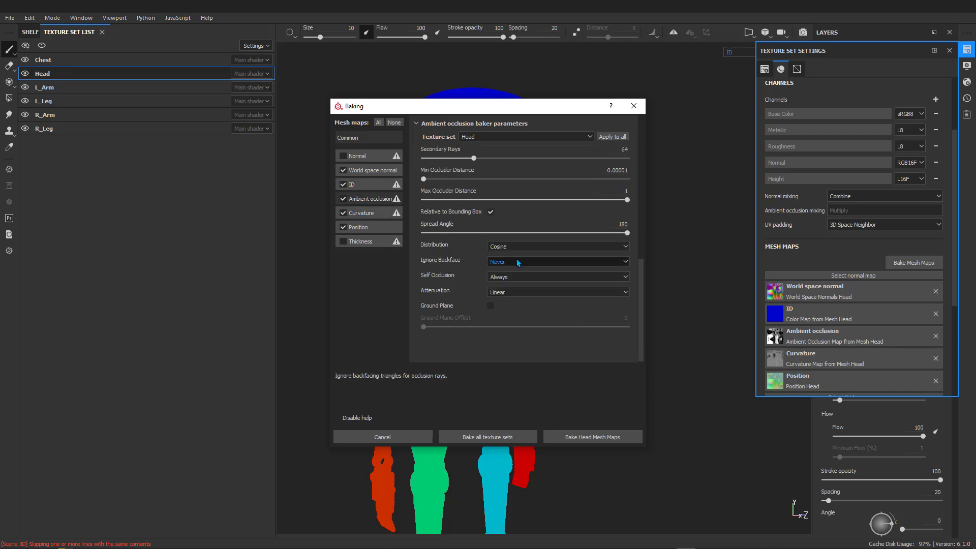
left_click(514, 276)
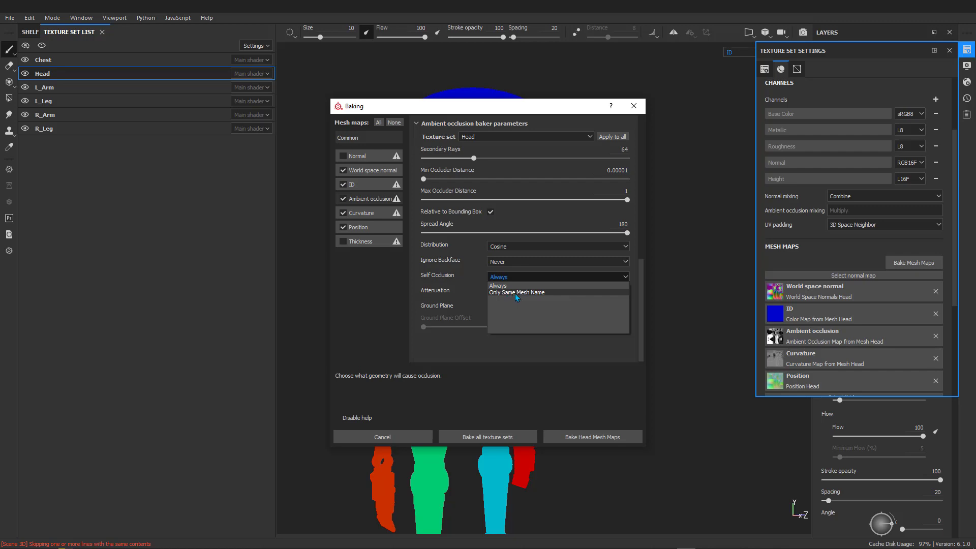
left_click(515, 292)
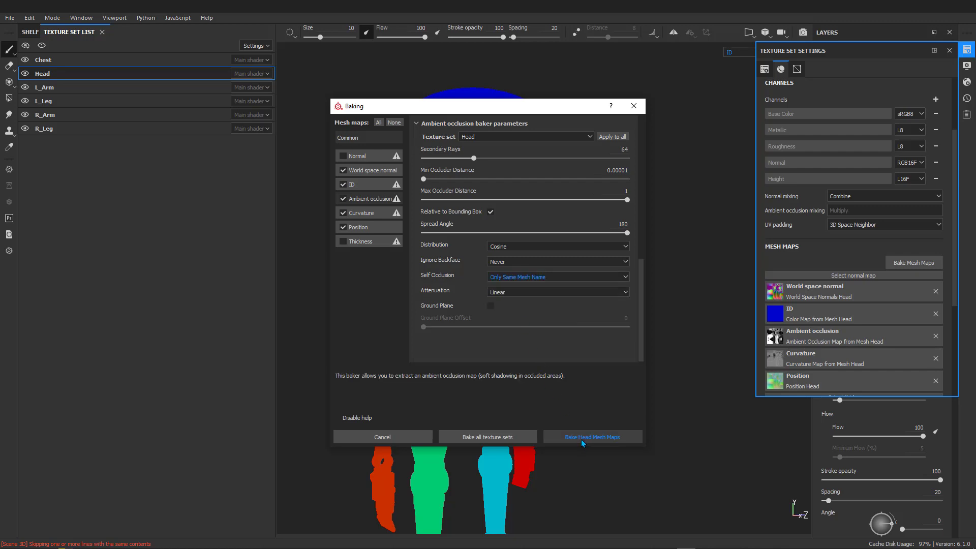
Step: Exclude world space normal, curvature and position from the bake, and bake only the Head's ID and ambient occlusion maps
left_click(342, 170)
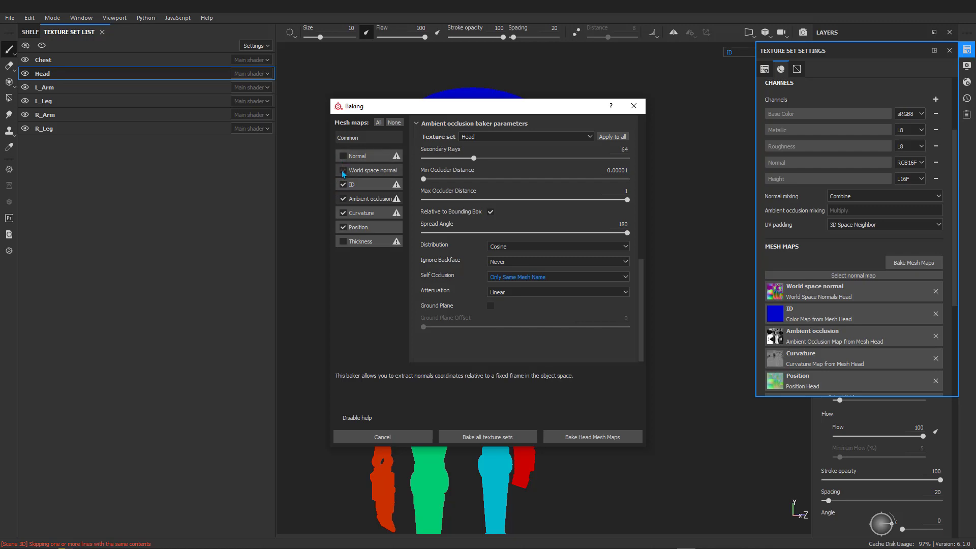
left_click(342, 212)
left_click(343, 226)
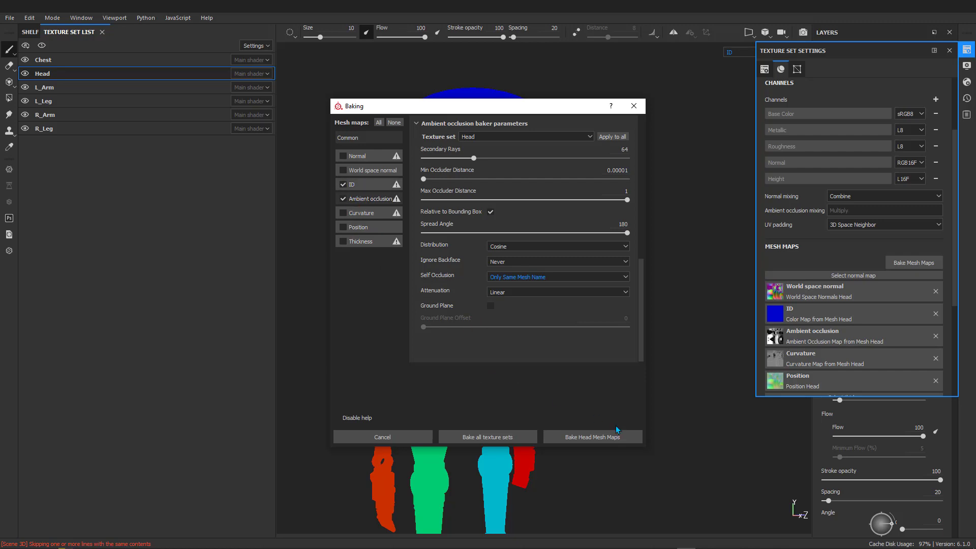
left_click(606, 437)
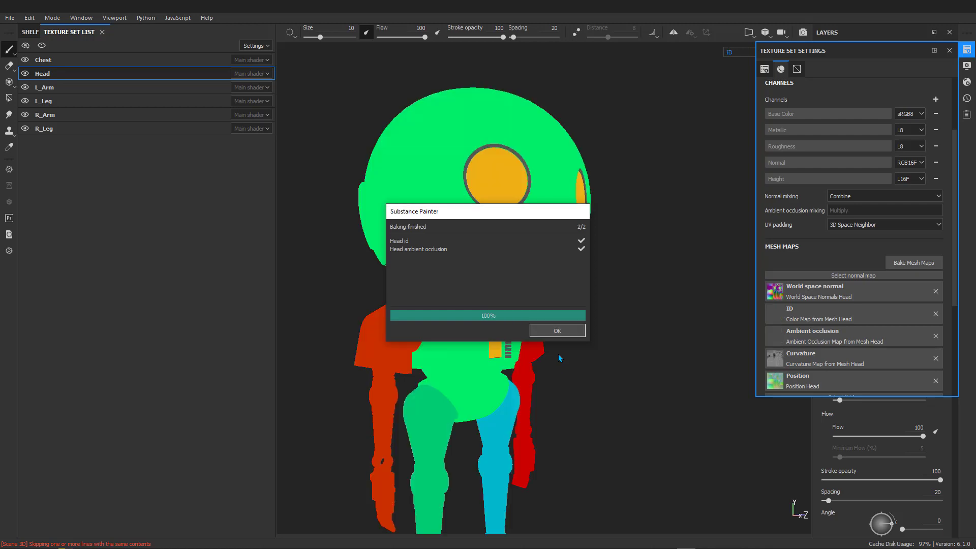
left_click(557, 331)
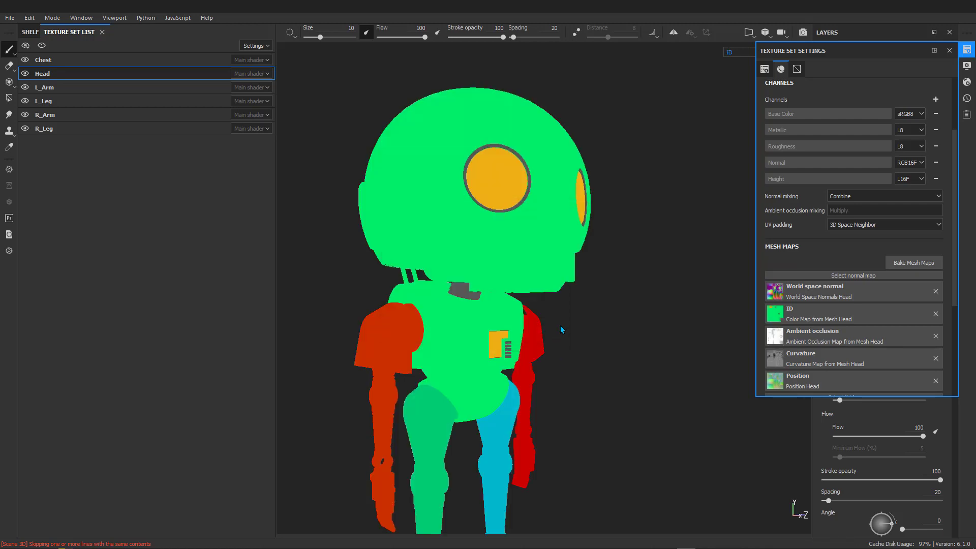
Step: Examine the newly baked ID colors on the head, eyes and neck from several angles
key("f")
left_click_drag(556, 236, 600, 281, "alt")
scroll(437, 218, "down", 3)
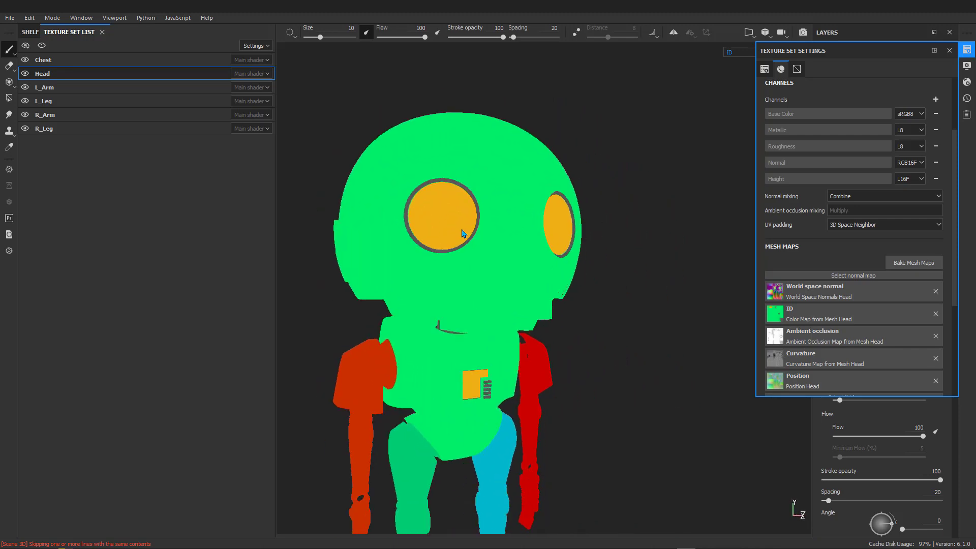
left_click_drag(437, 218, 483, 208, "alt")
scroll(445, 246, "up", 5)
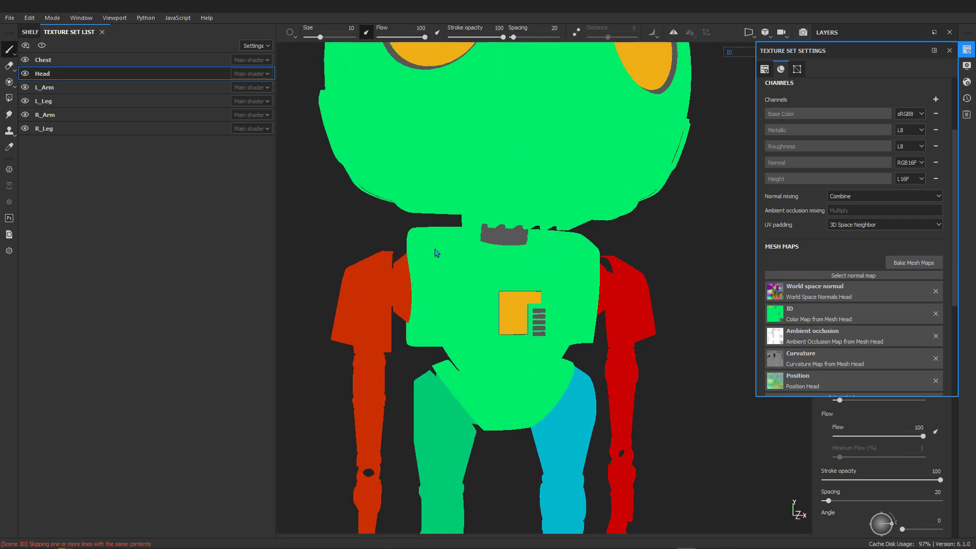
scroll(483, 208, "down", 2)
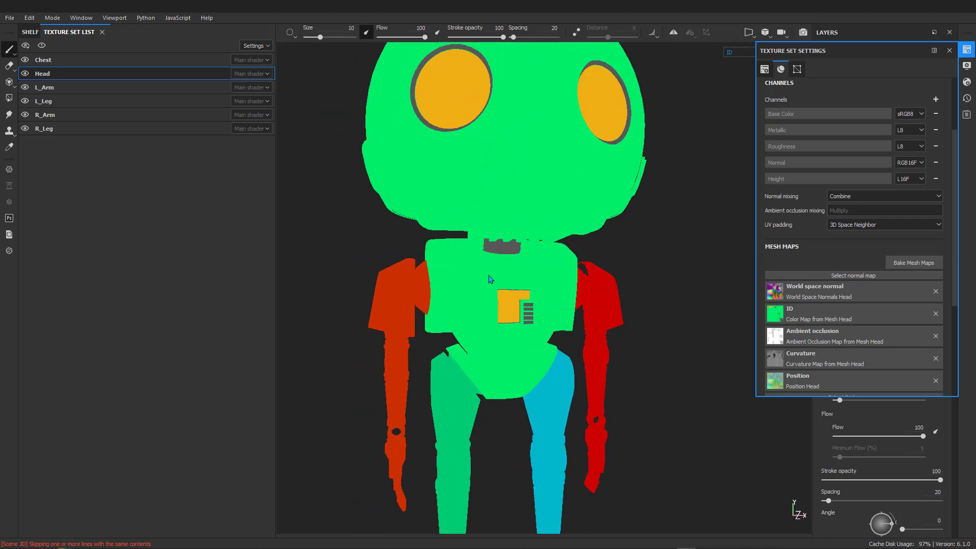
Step: Open the baking options for the L_Arm texture set and set its ID color source to Vertex Color
left_click(71, 84)
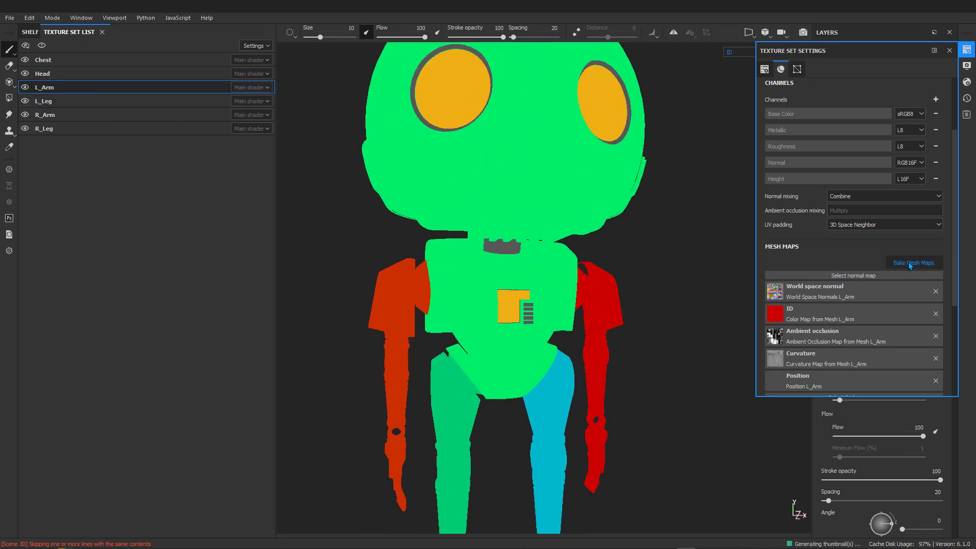
left_click(910, 264)
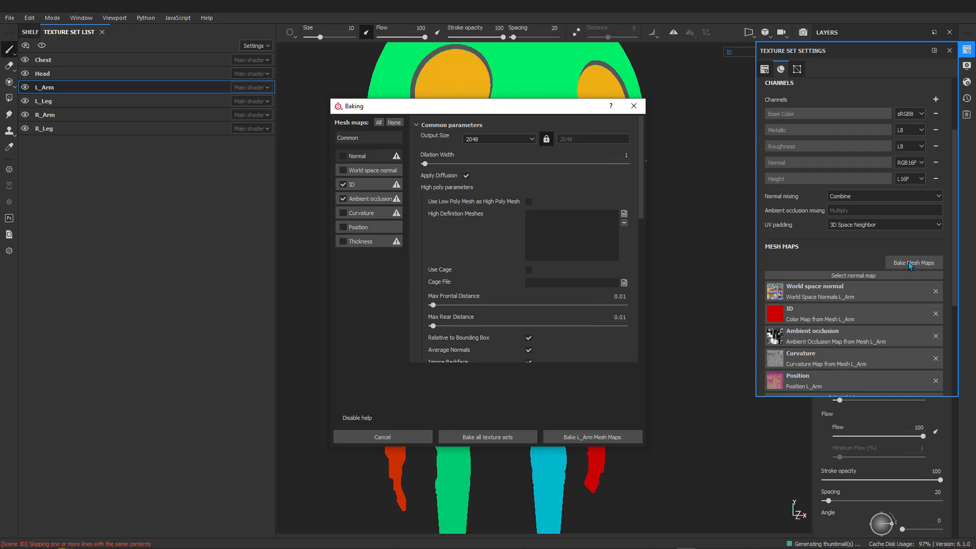
left_click(356, 185)
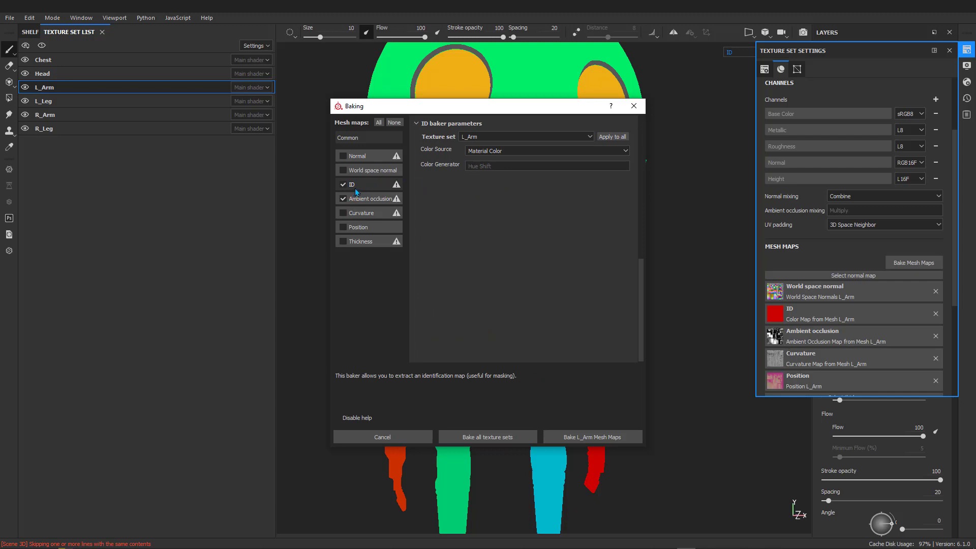
left_click(495, 150)
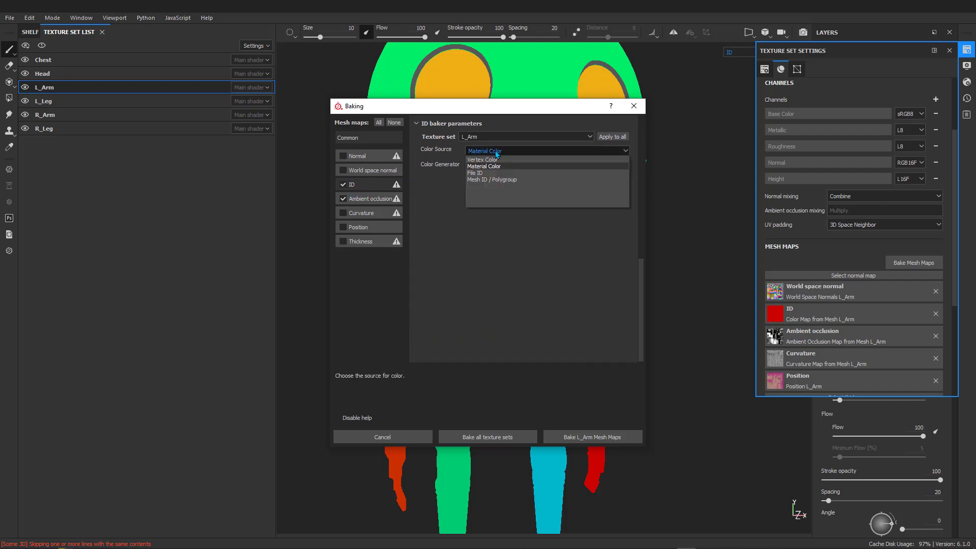
left_click(487, 160)
Step: Set L_Arm's ambient occlusion self occlusion to Only Same Mesh Name and bake its ID and ambient occlusion maps
left_click(369, 200)
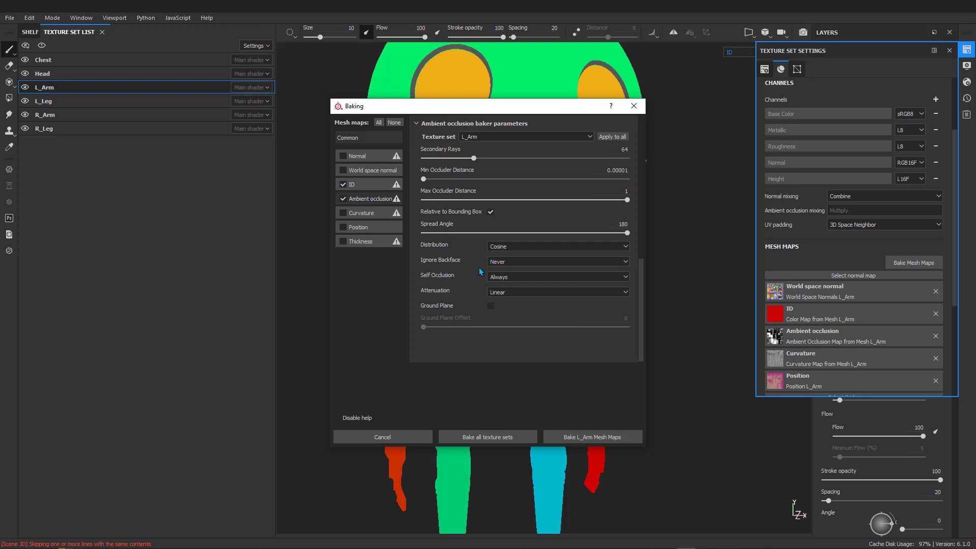
left_click(520, 277)
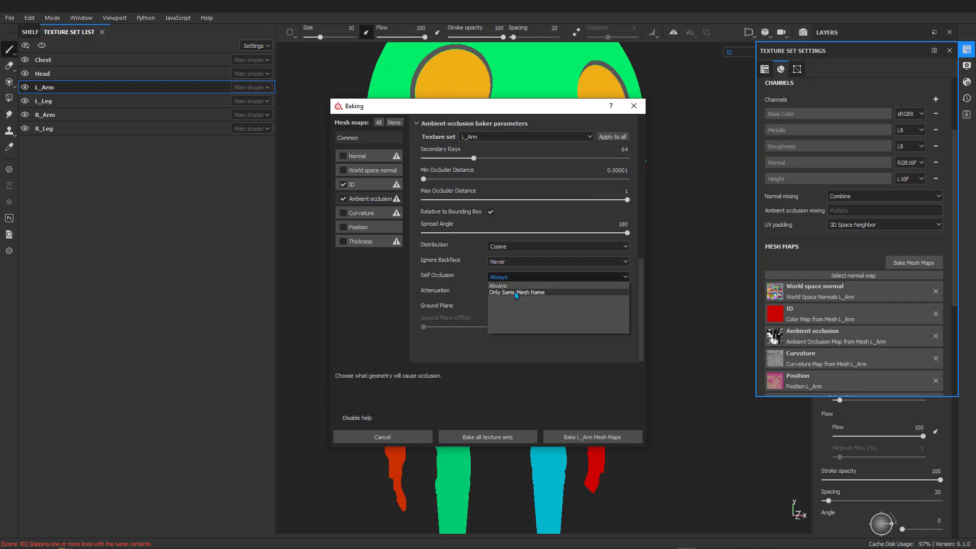
left_click(513, 292)
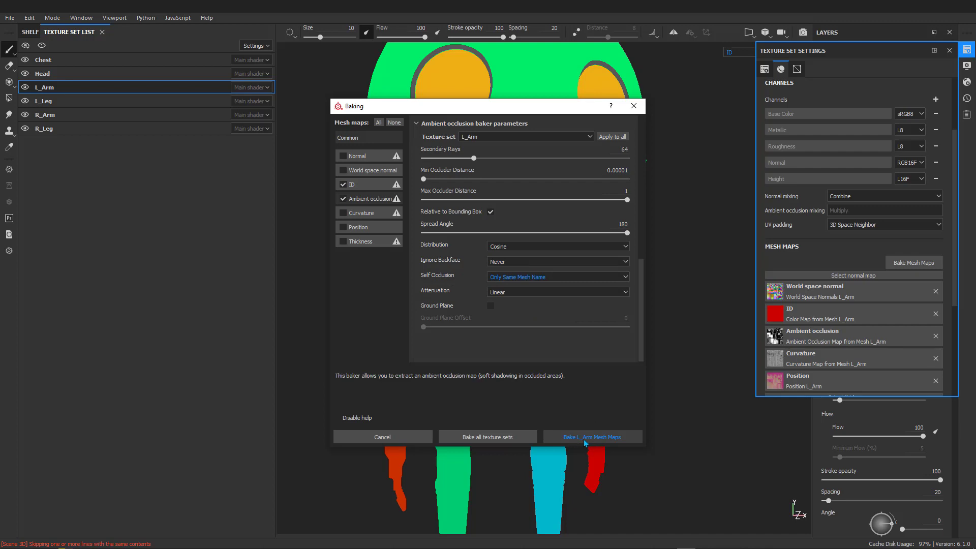
left_click(602, 442)
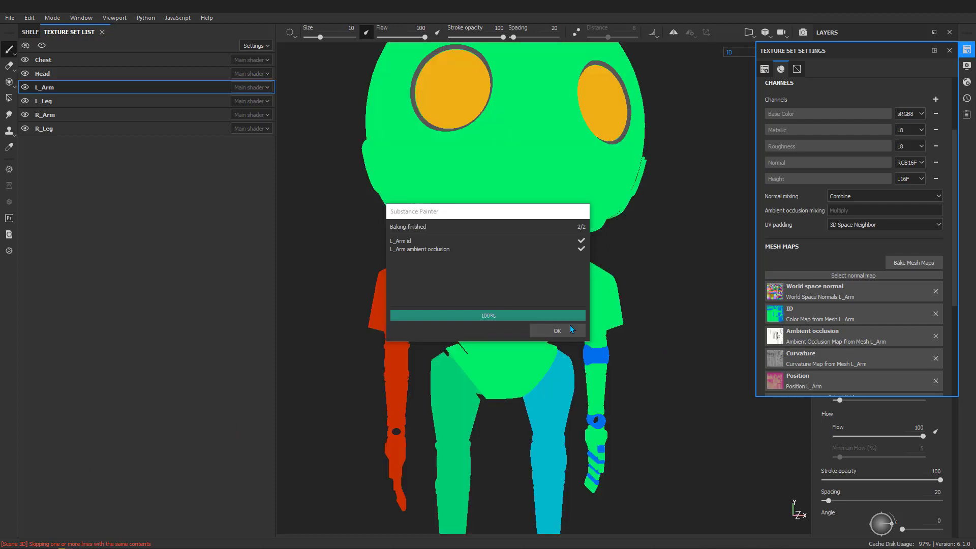
left_click_drag(506, 215, 337, 189)
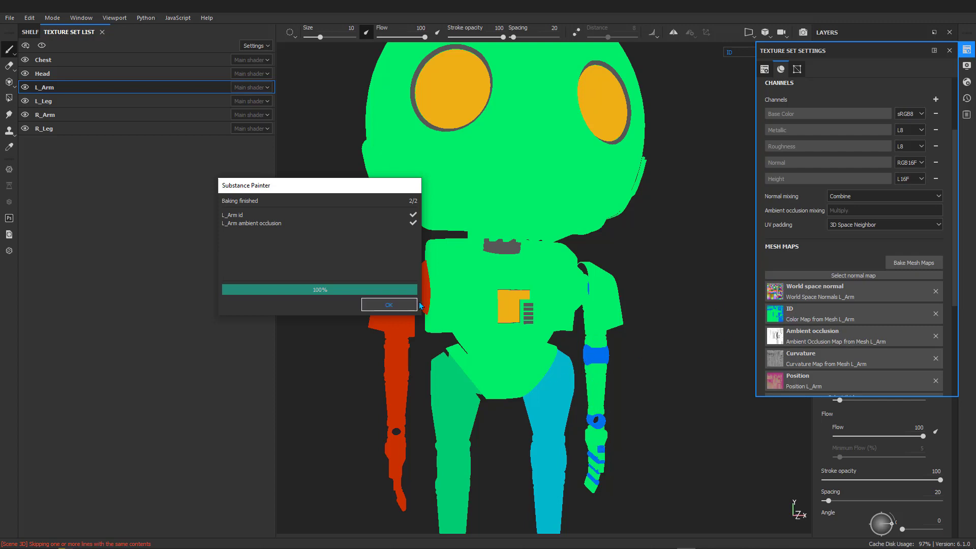
left_click(396, 305)
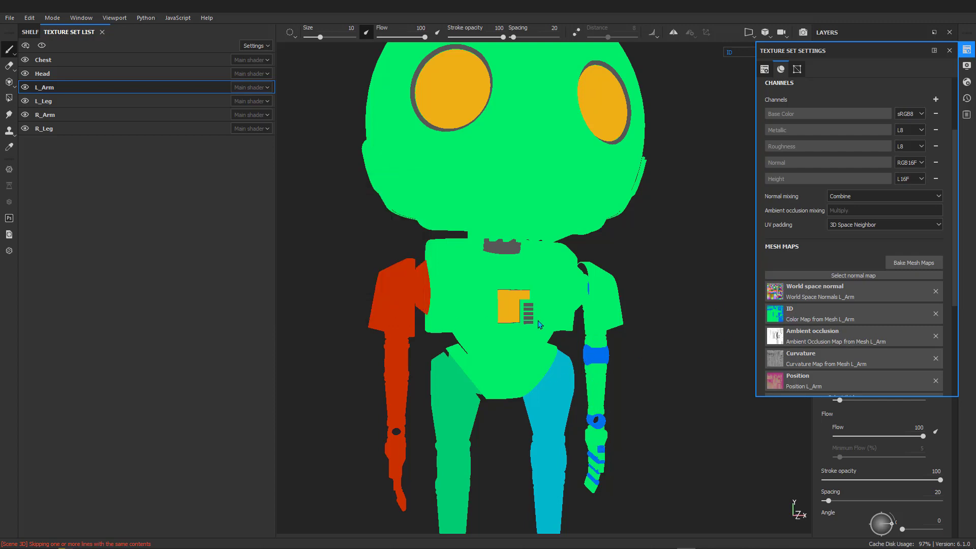
Step: Open the baking options for the L_Leg texture set and set its ID color source to Vertex Color
left_click(71, 100)
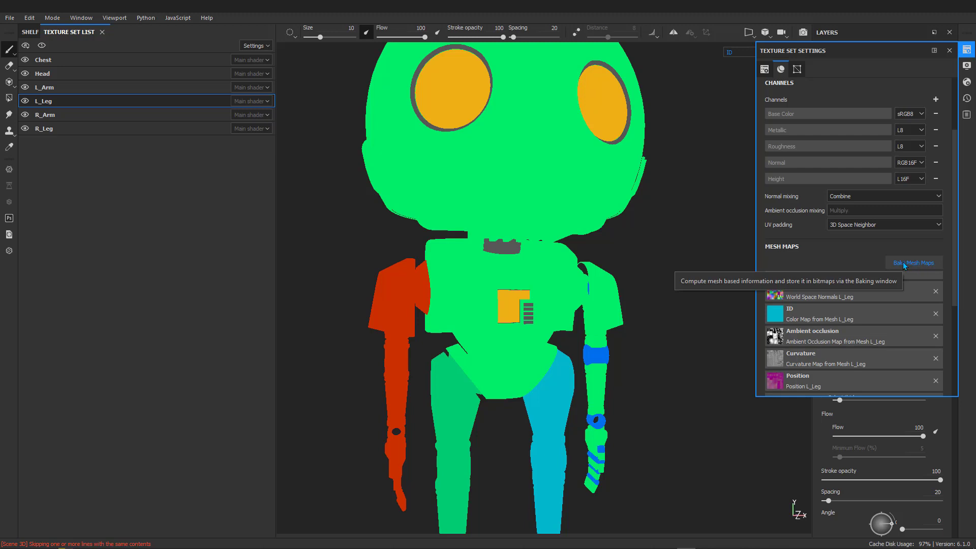
left_click(916, 263)
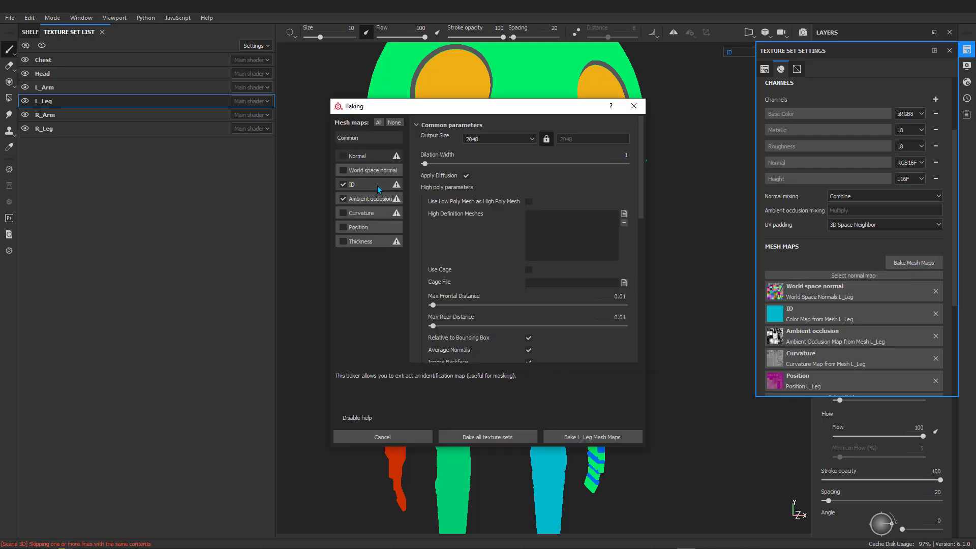
left_click(362, 185)
left_click(503, 152)
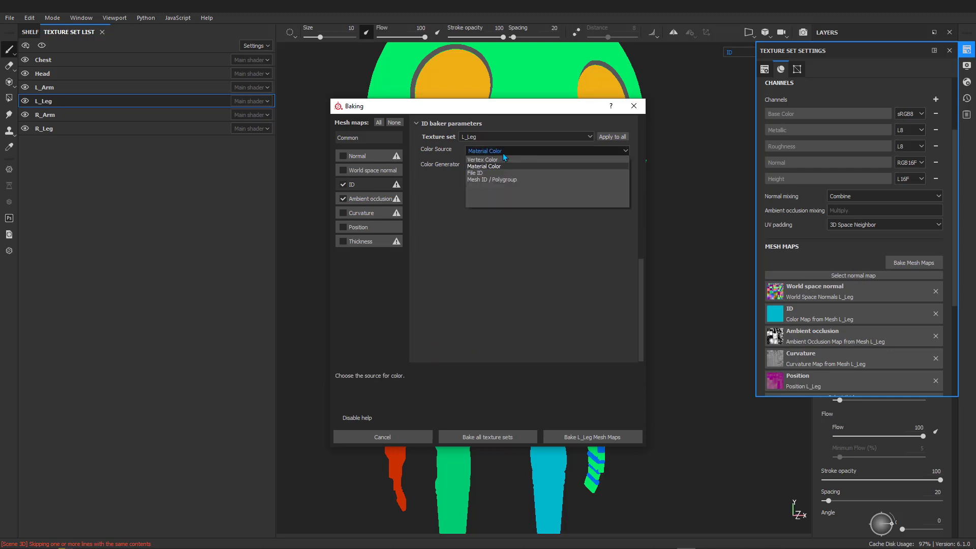
left_click(492, 159)
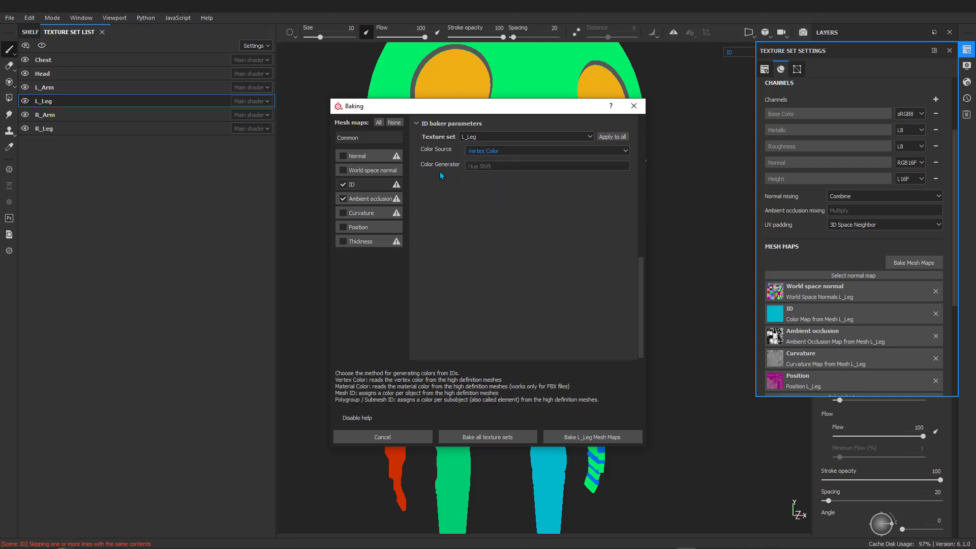
Step: Set L_Leg's ambient occlusion self occlusion to Only Same Mesh Name and bake its ID and ambient occlusion maps
left_click(363, 199)
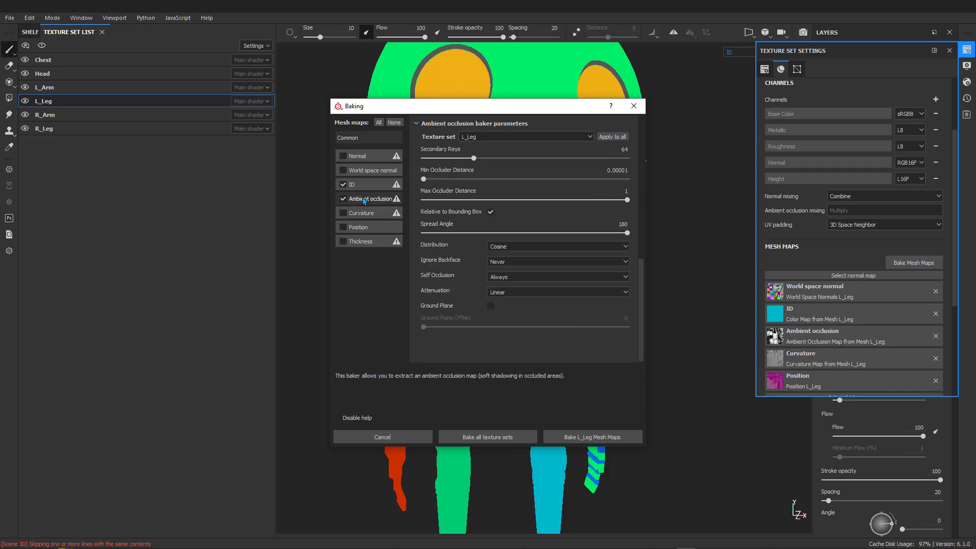
left_click(509, 278)
left_click(509, 294)
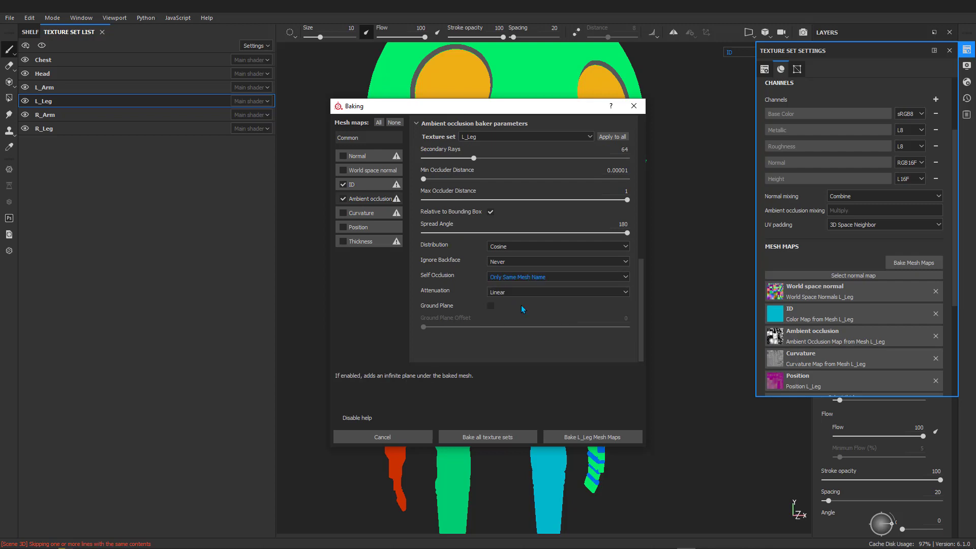
left_click(591, 437)
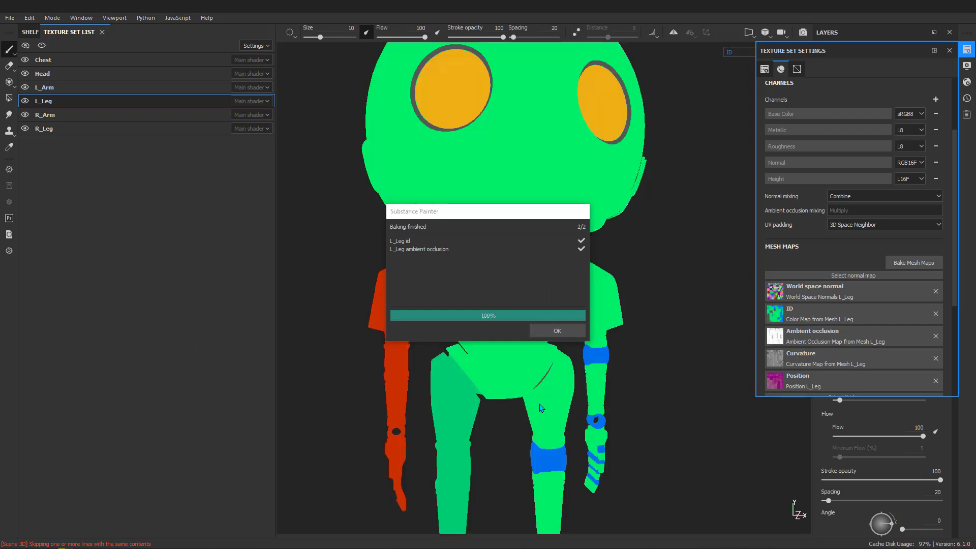
left_click(558, 330)
Step: Examine the baked ID colors on the left leg, its joints and the foot from several angles
scroll(529, 325, "up", 4)
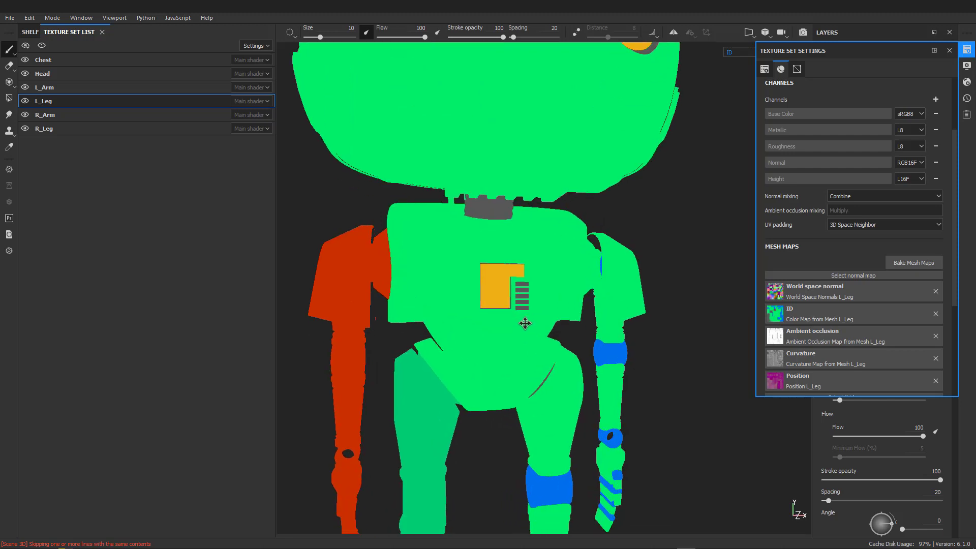
middle_click_drag(524, 366, 506, 273, "alt")
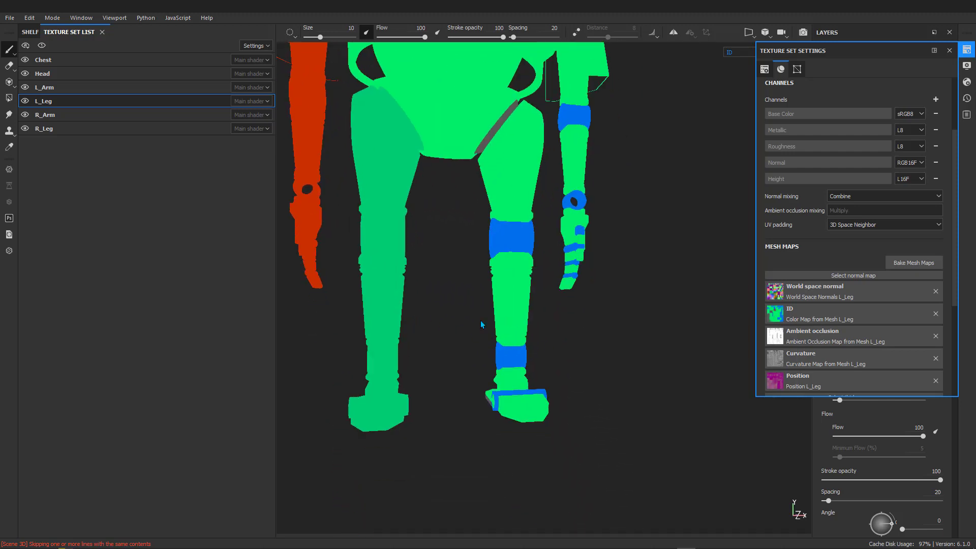
left_click_drag(480, 320, 470, 328, "alt")
mouse_move(470, 329)
right_mouse_down("alt")
mouse_move(499, 327)
mouse_move(467, 324)
right_mouse_up("alt")
left_click_drag(468, 324, 513, 326, "alt")
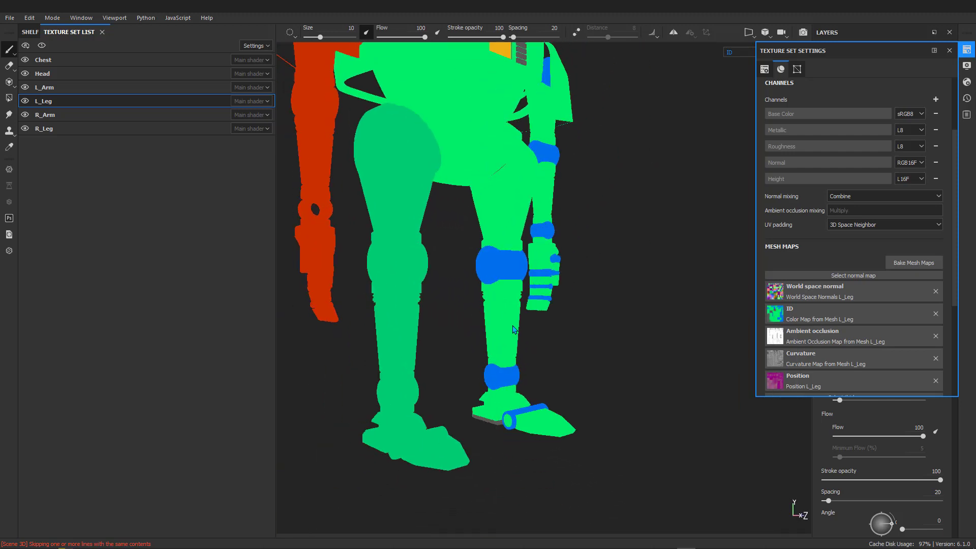
right_click_drag(513, 327, 480, 273, "alt")
middle_click_drag(480, 273, 498, 377, "alt")
Step: Open the baking options for the R_Arm texture set and set its ID color source to Vertex Color
left_click(89, 114)
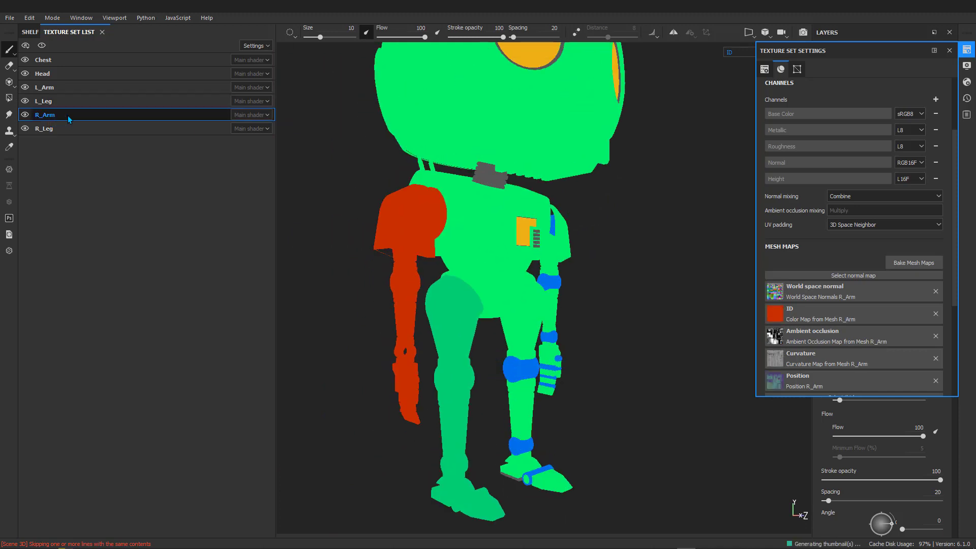
left_click(910, 262)
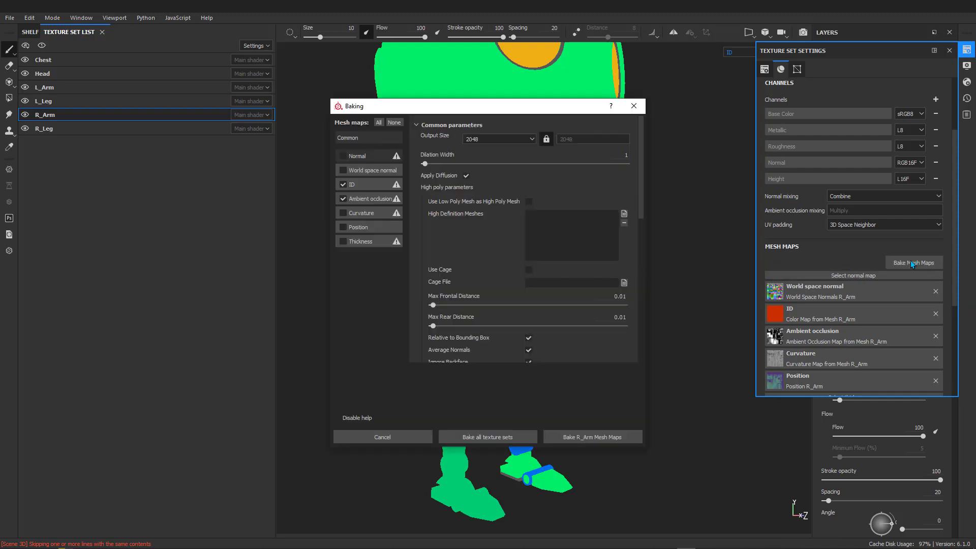
left_click(361, 185)
left_click(505, 149)
left_click(495, 164)
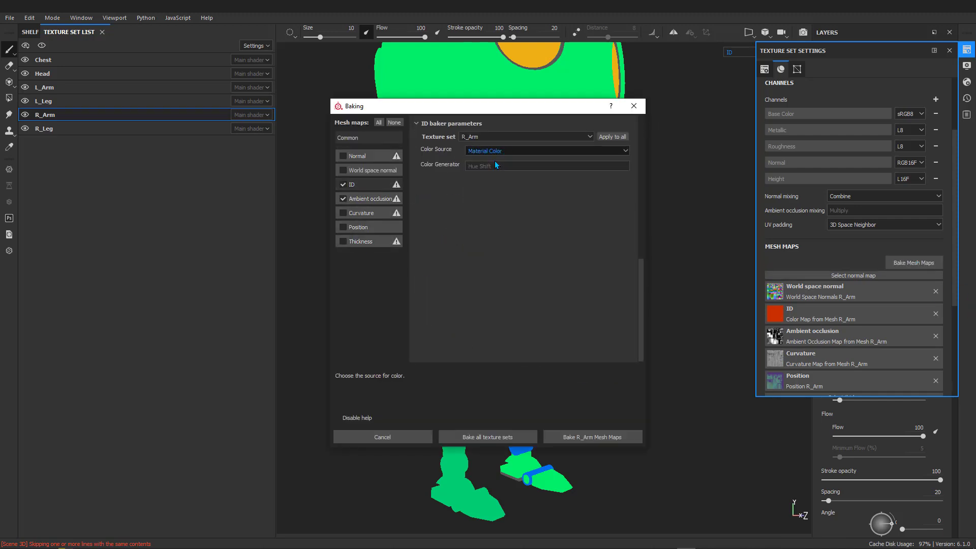
Step: Set R_Arm's ambient occlusion self occlusion to Only Same Mesh Name and bake its ID and ambient occlusion maps
left_click(356, 199)
left_click(508, 276)
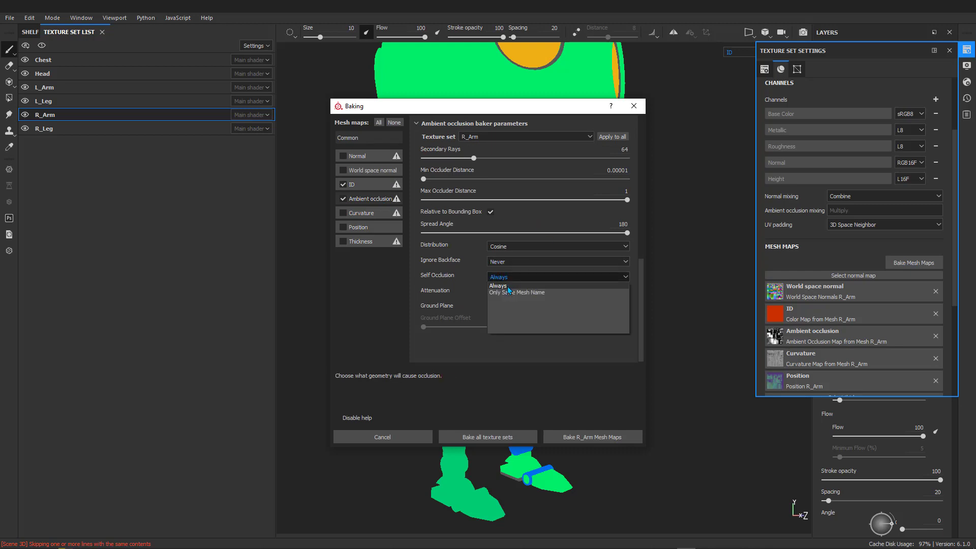
left_click(506, 296)
left_click(584, 438)
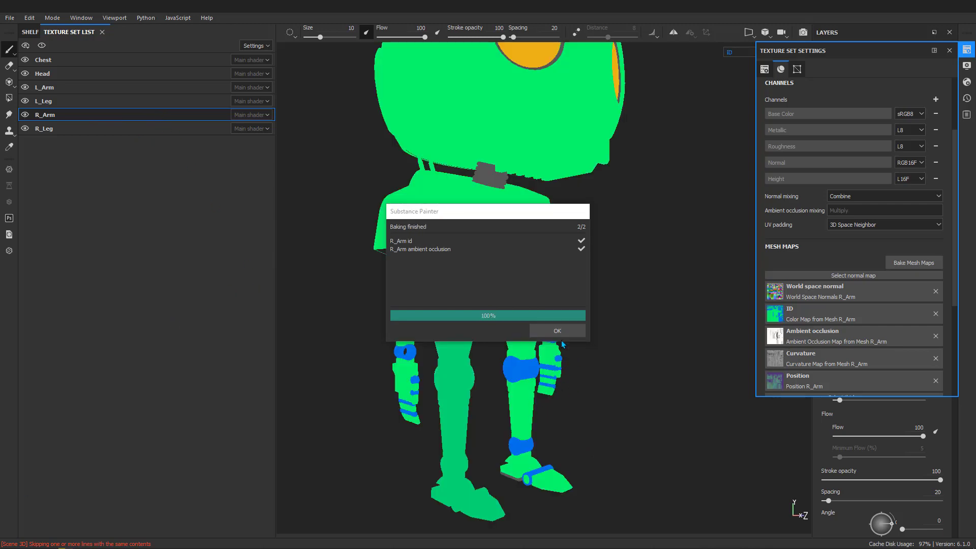
left_click(555, 331)
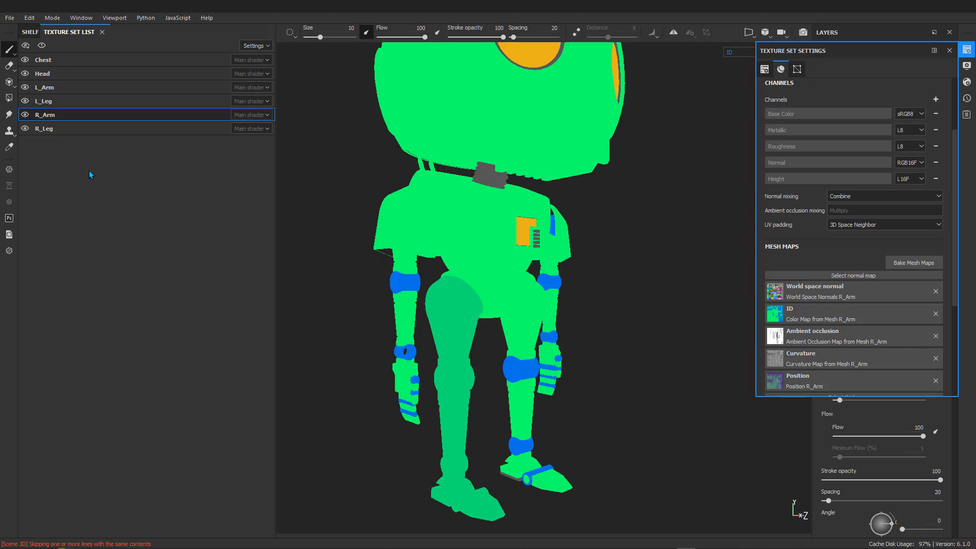
Step: Open the baking options for the R_Leg texture set and set its ID color source to Vertex Color
left_click(63, 130)
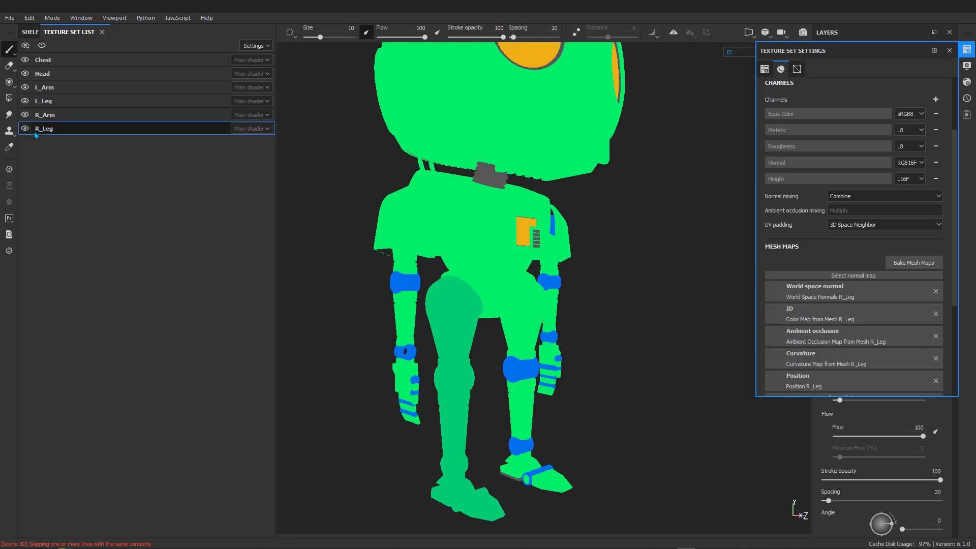
left_click(926, 261)
left_click(365, 185)
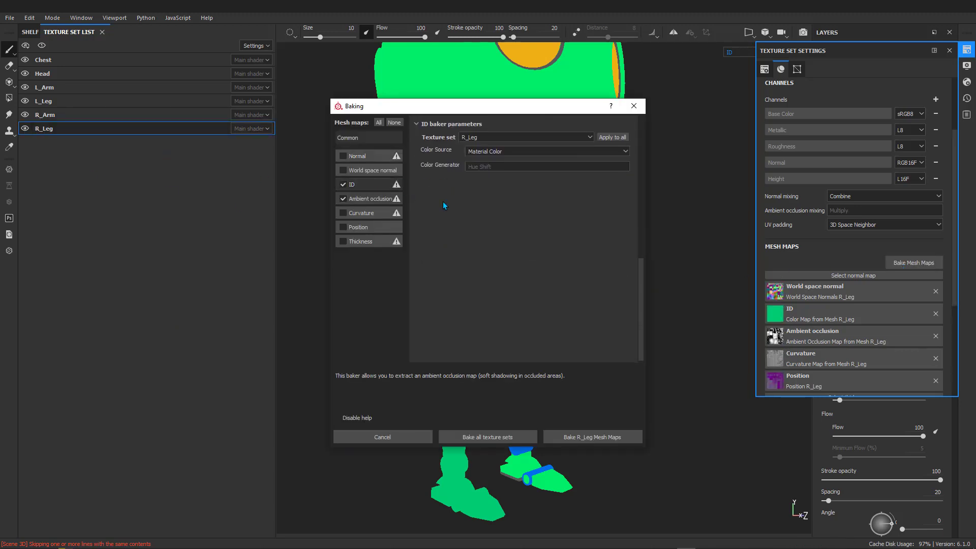
left_click(520, 152)
left_click(488, 160)
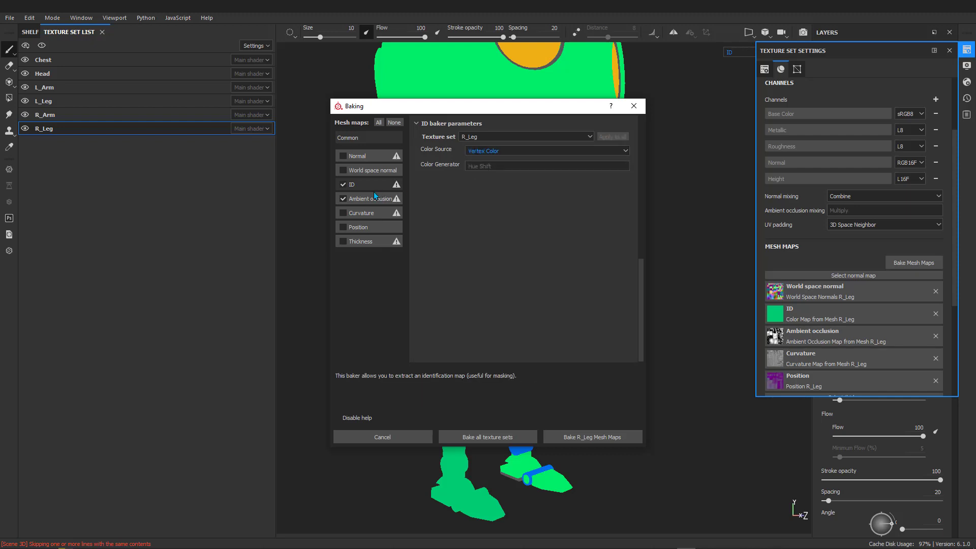
Step: Set R_Leg's ambient occlusion self occlusion to Only Same Mesh Name and bake its ID and ambient occlusion maps
left_click(364, 201)
left_click(524, 276)
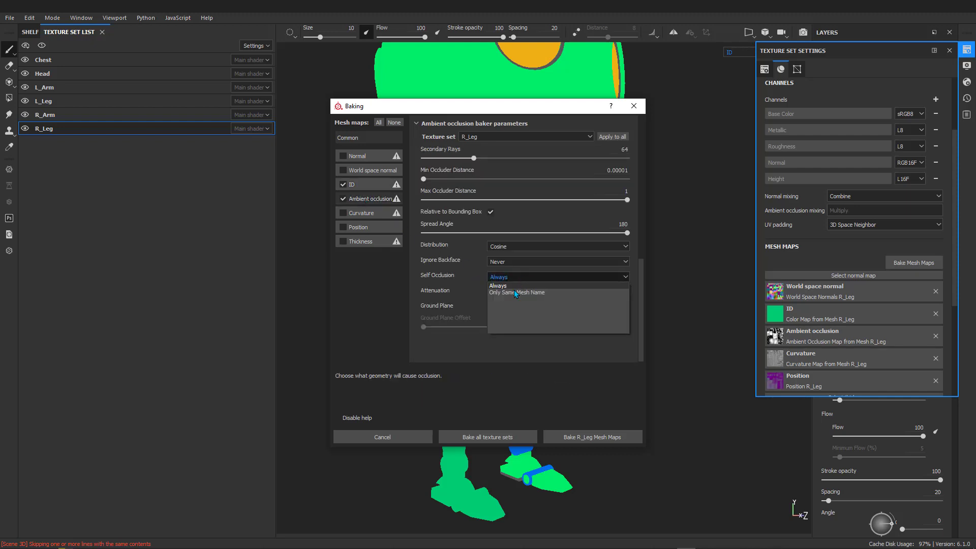
left_click(514, 292)
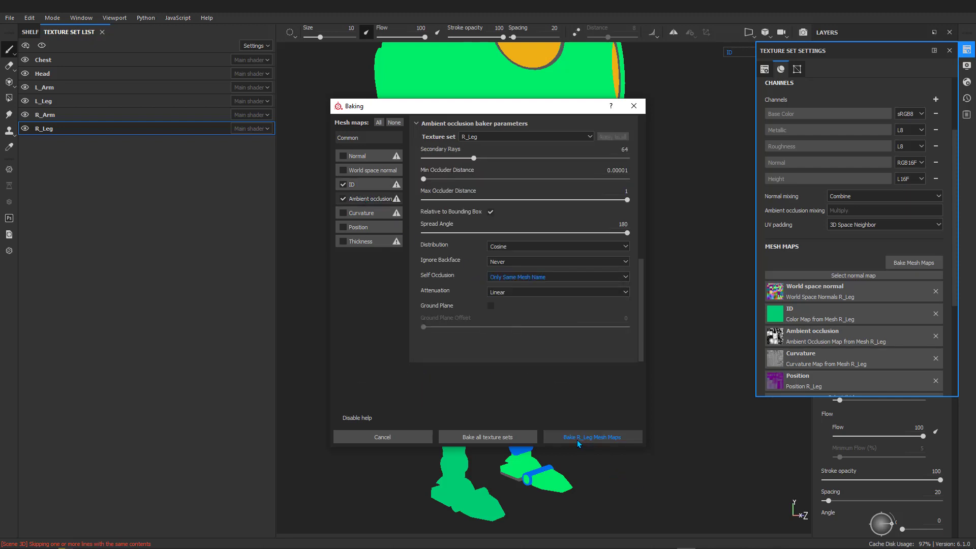
left_click(577, 440)
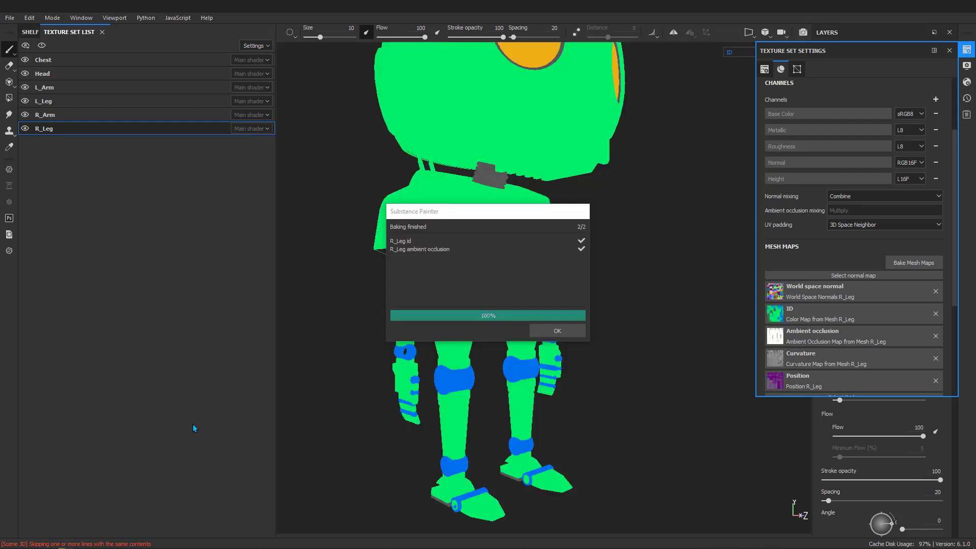
left_click(565, 334)
Step: Examine the baked ID colors across the whole robot, briefly hiding and reshowing the Chest texture set
scroll(526, 331, "up", 3)
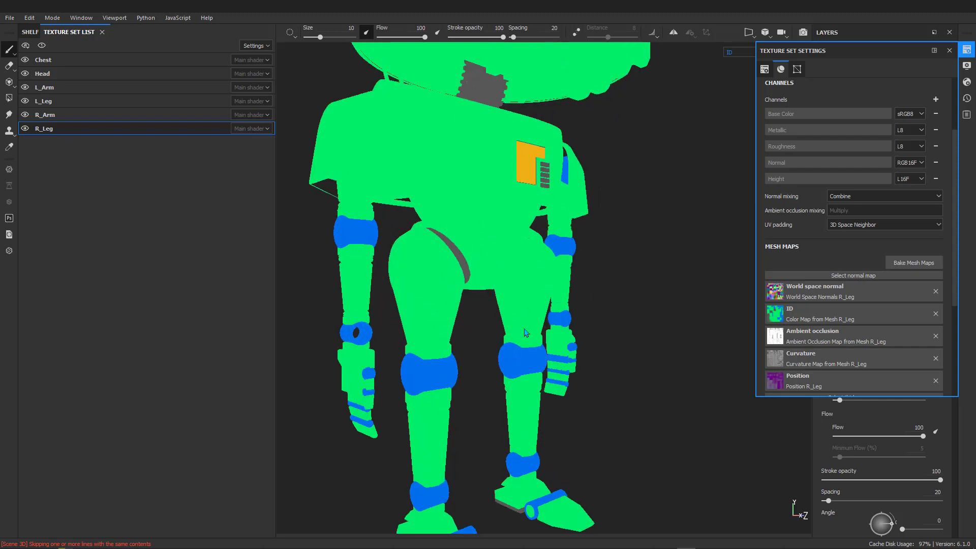
scroll(539, 291, "down", 4)
middle_click_drag(529, 218, 506, 313, "alt")
left_click_drag(505, 313, 356, 280, "alt")
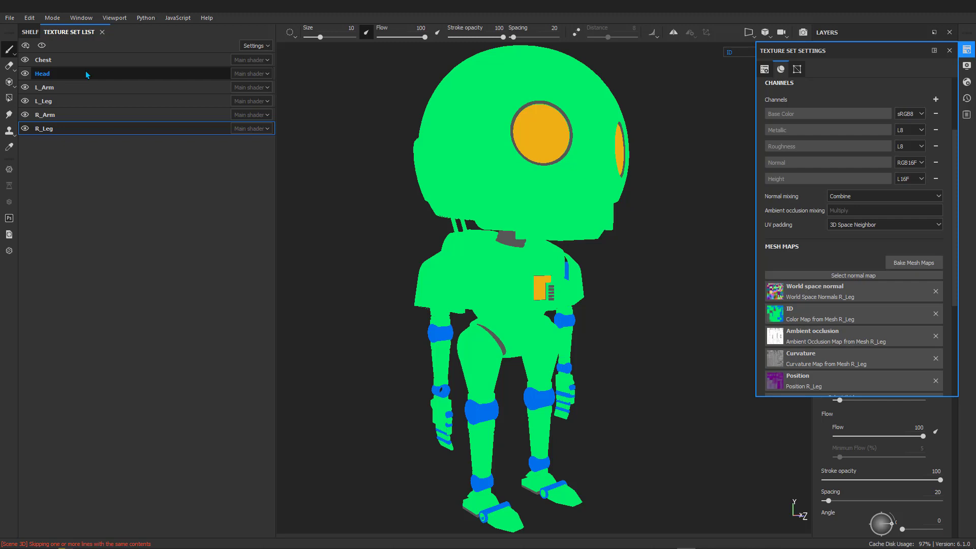
middle_click_drag(487, 293, 462, 227, "alt")
left_click_drag(445, 242, 382, 236, "alt")
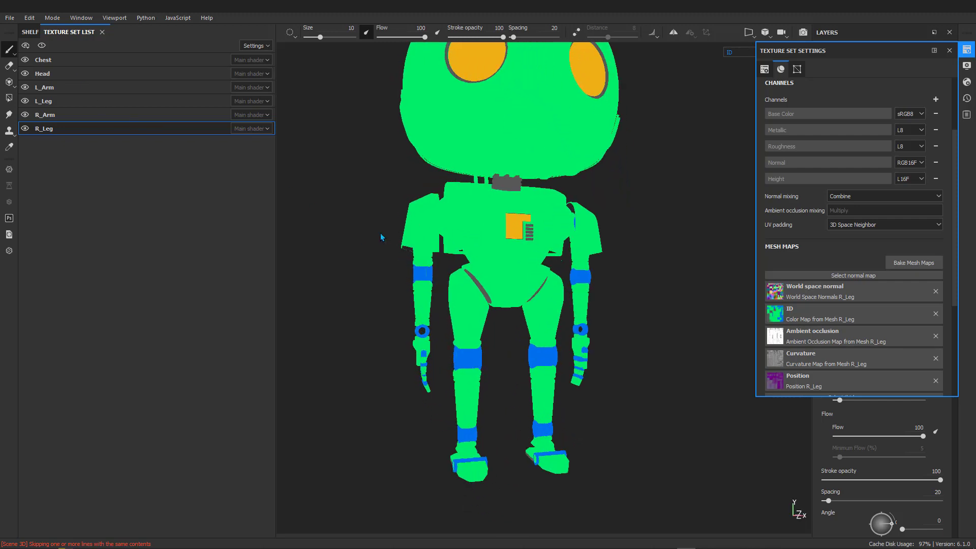
left_click(25, 60)
left_click(25, 60)
left_click_drag(406, 213, 450, 221, "alt")
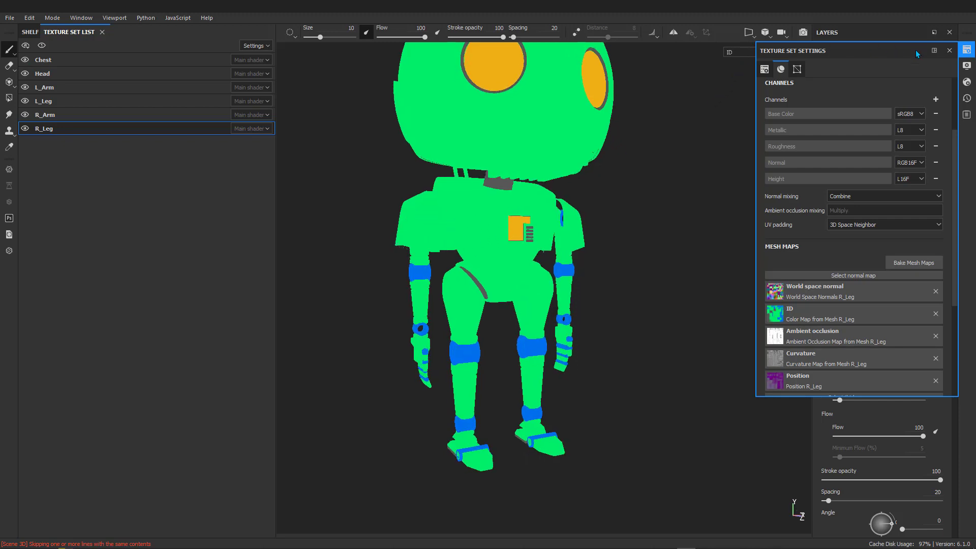
Step: Close the texture set settings and switch the viewport from the ID map to the Material display
left_click(949, 50)
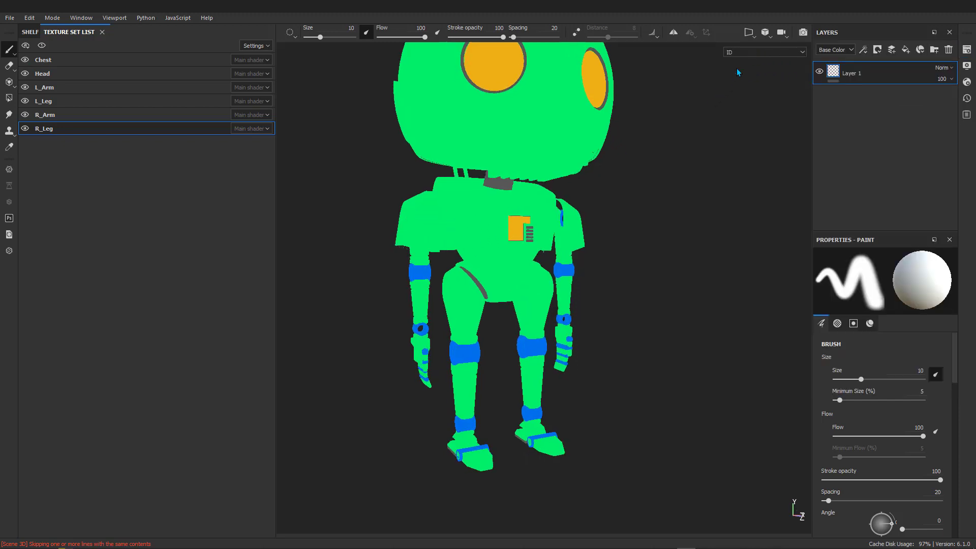
key("m")
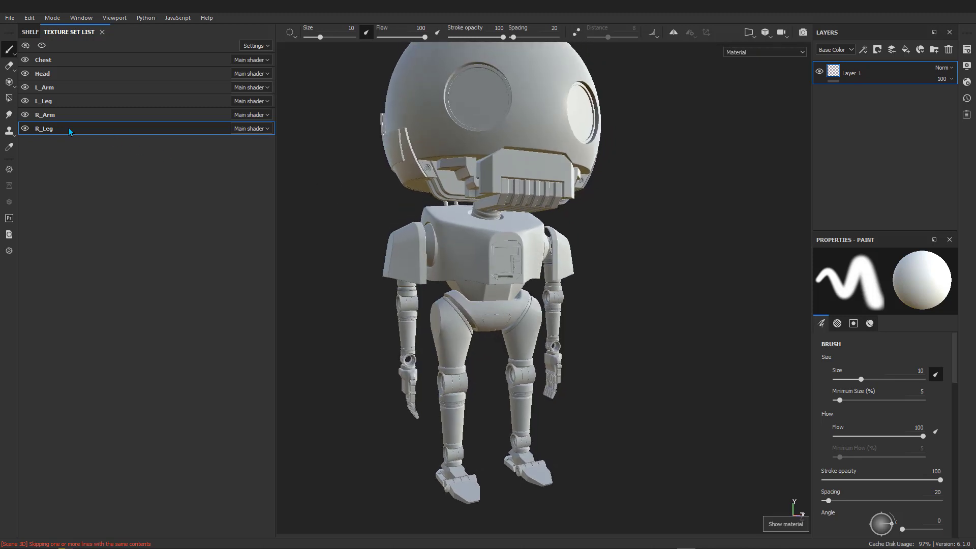
Step: Select the Head texture set and repeatedly hide and reshow it to check which part of the robot it covers
left_click(26, 74)
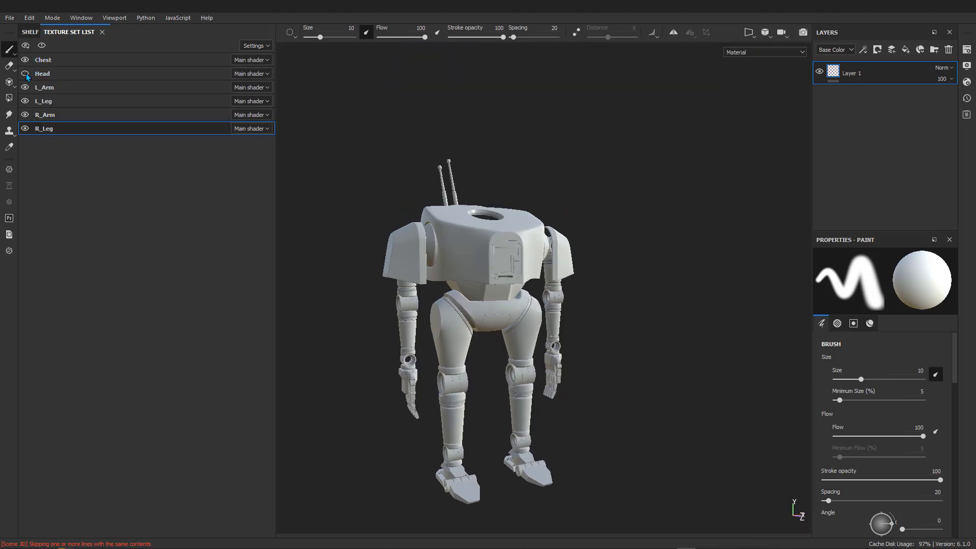
left_click(25, 74)
left_click(25, 74)
left_click(25, 74)
left_click(26, 74)
left_click(25, 74)
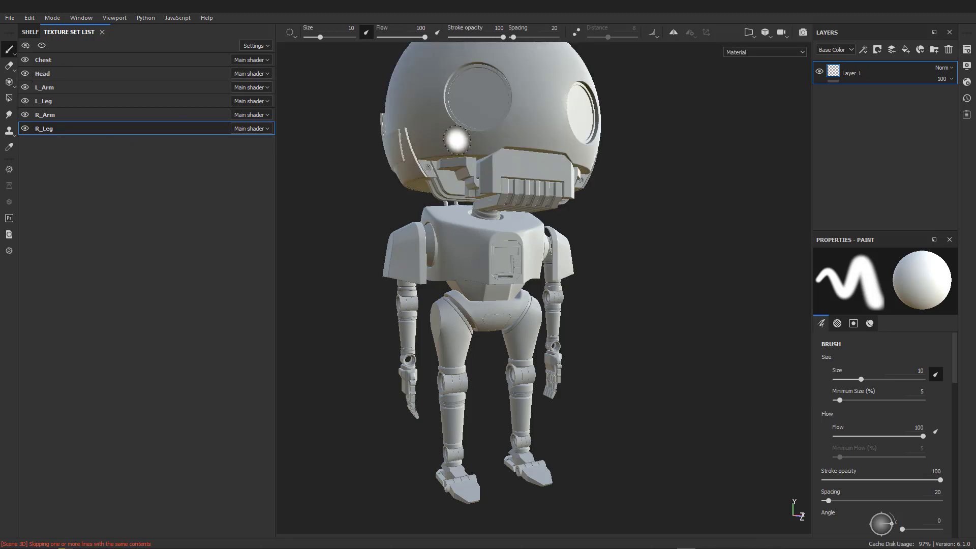
left_click(82, 72)
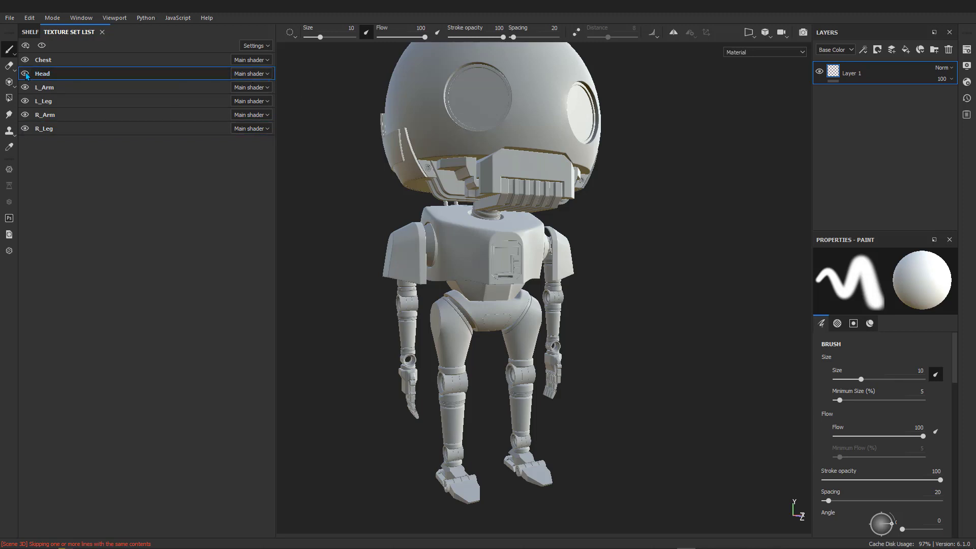
left_click(25, 74)
left_click(25, 73)
left_click(25, 74)
left_click(25, 73)
left_click(25, 74)
left_click(25, 74)
left_click(25, 74)
left_click(25, 73)
Step: Examine the baked shading on the robot's torso, arms, legs and head from all around in the Material display
scroll(514, 250, "up", 3)
scroll(504, 261, "down", 4)
left_click_drag(485, 213, 364, 218, "alt")
scroll(448, 243, "up", 2)
middle_click_drag(473, 235, 408, 192, "alt")
left_click_drag(407, 192, 310, 208, "alt")
scroll(525, 288, "down", 3)
scroll(533, 284, "up", 4)
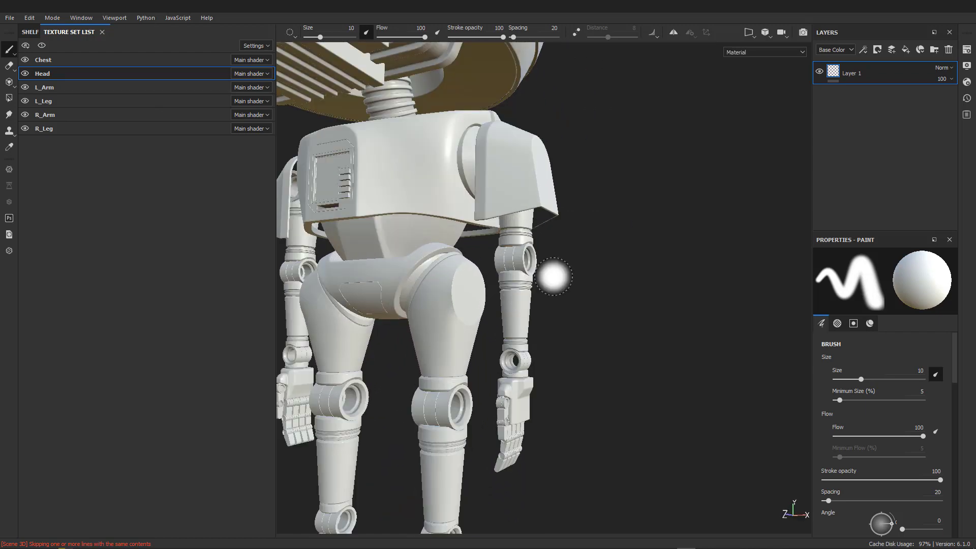
left_click_drag(553, 277, 625, 267, "alt")
scroll(521, 263, "down", 3)
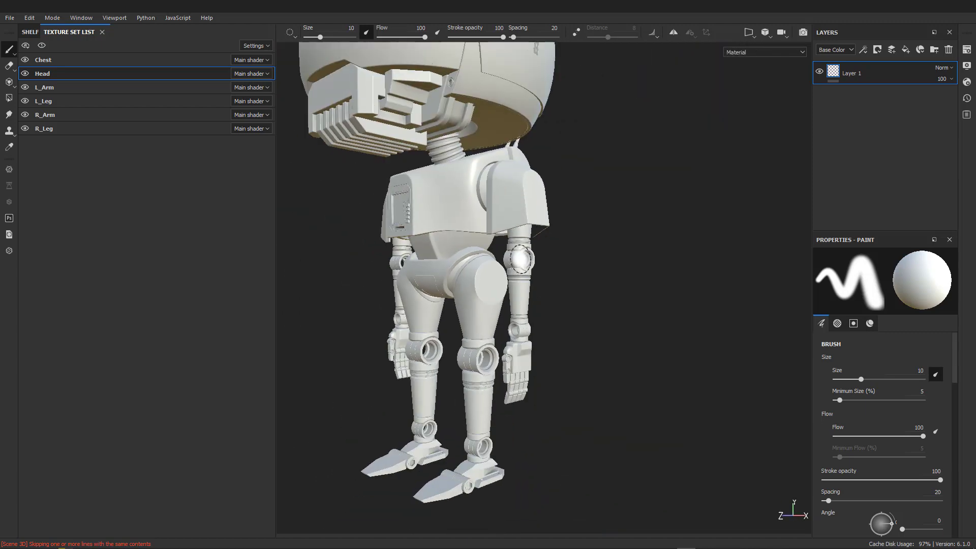
left_click_drag(513, 244, 584, 259, "alt")
middle_click_drag(476, 296, 569, 235, "alt")
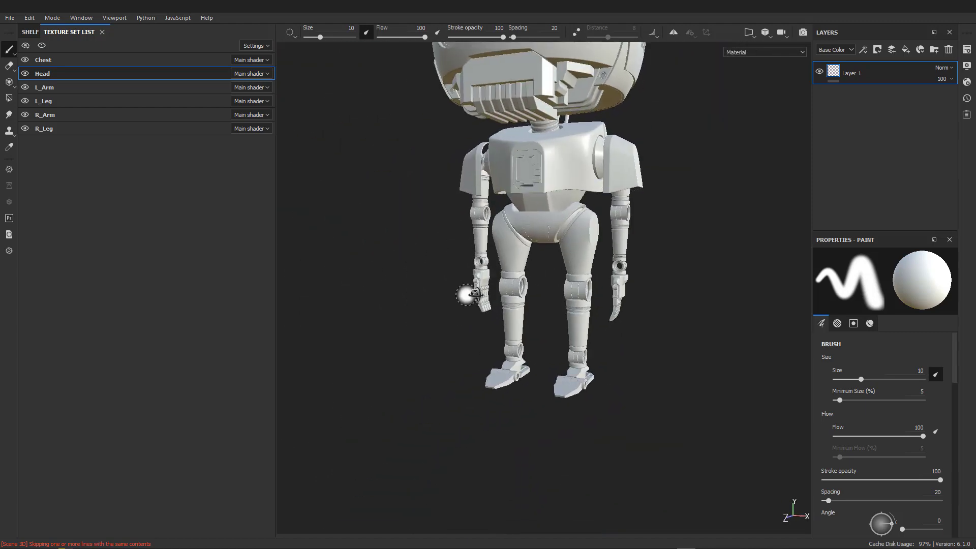
left_click_drag(473, 292, 686, 291, "alt")
middle_click_drag(560, 261, 503, 341, "alt")
left_click_drag(432, 280, 488, 281, "alt")
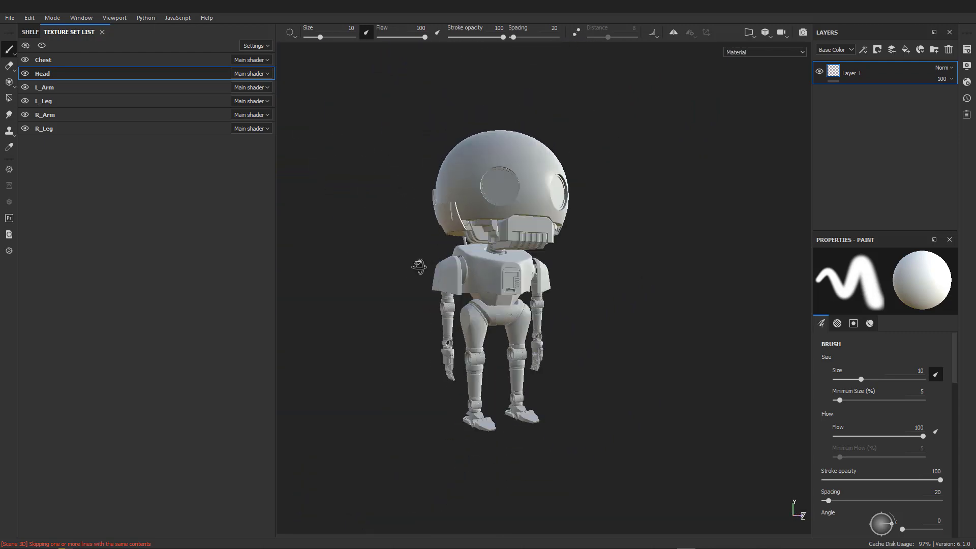
left_click_drag(419, 267, 508, 264, "alt")
Step: Inspect the recessed chest panel details up close and the full robot from a distance
scroll(491, 270, "up", 6)
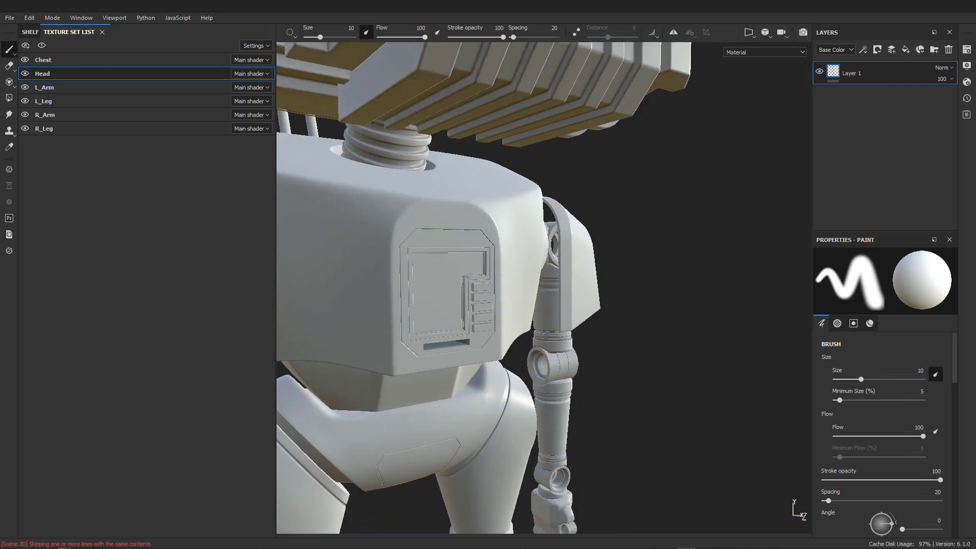
scroll(475, 305, "down", 5)
scroll(464, 320, "up", 7)
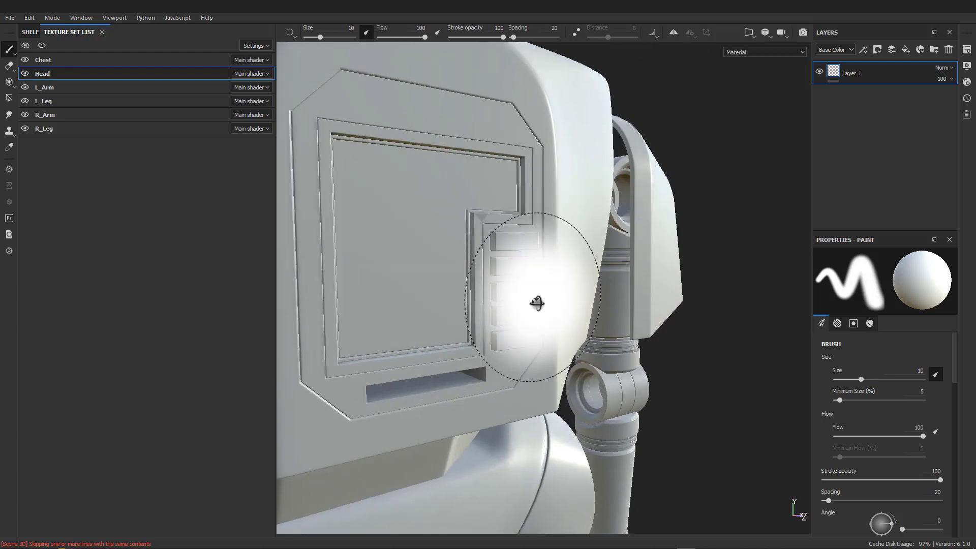
left_click_drag(536, 303, 518, 308, "alt")
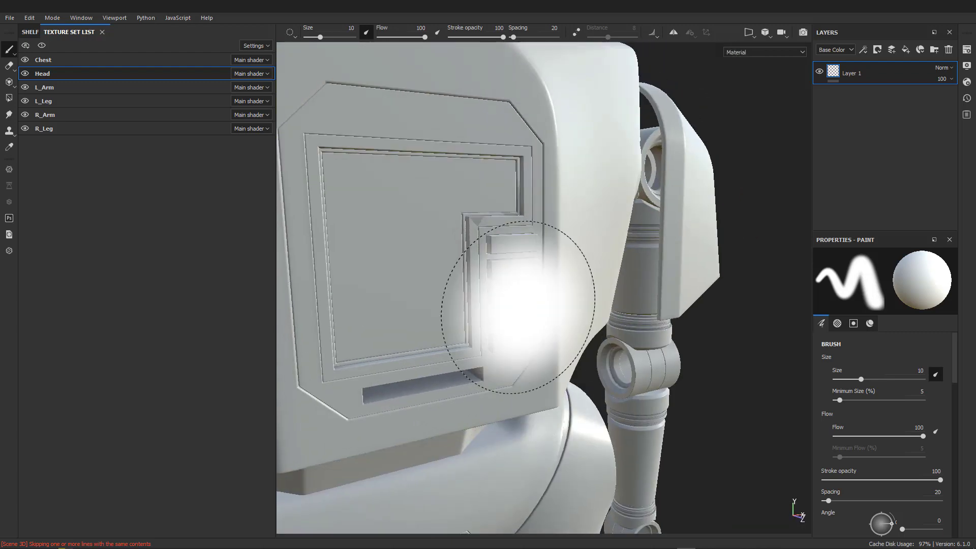
scroll(518, 307, "down", 8)
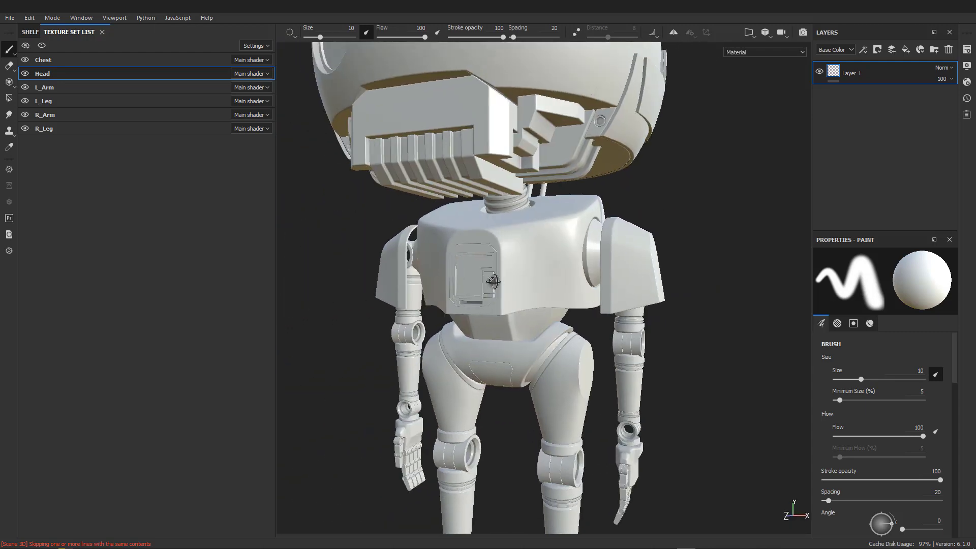
scroll(492, 280, "down", 8)
left_click_drag(492, 280, 496, 226, "alt")
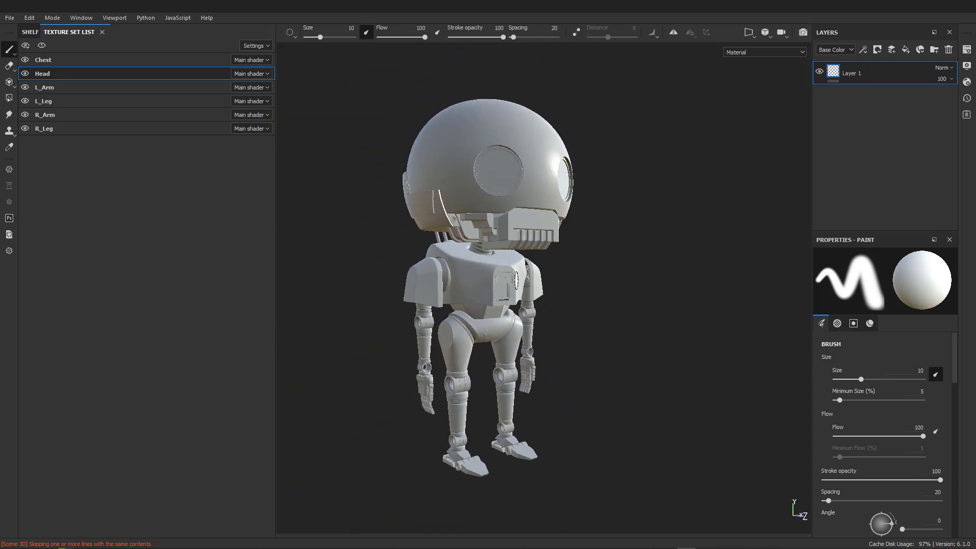
Step: Save the project with Save As and view the robot from its other side
left_click(9, 19)
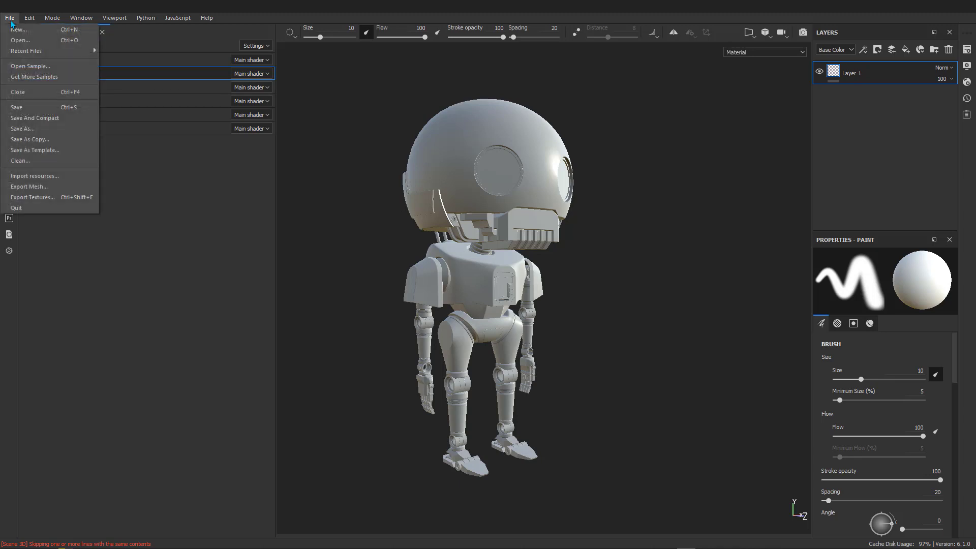
left_click(30, 130)
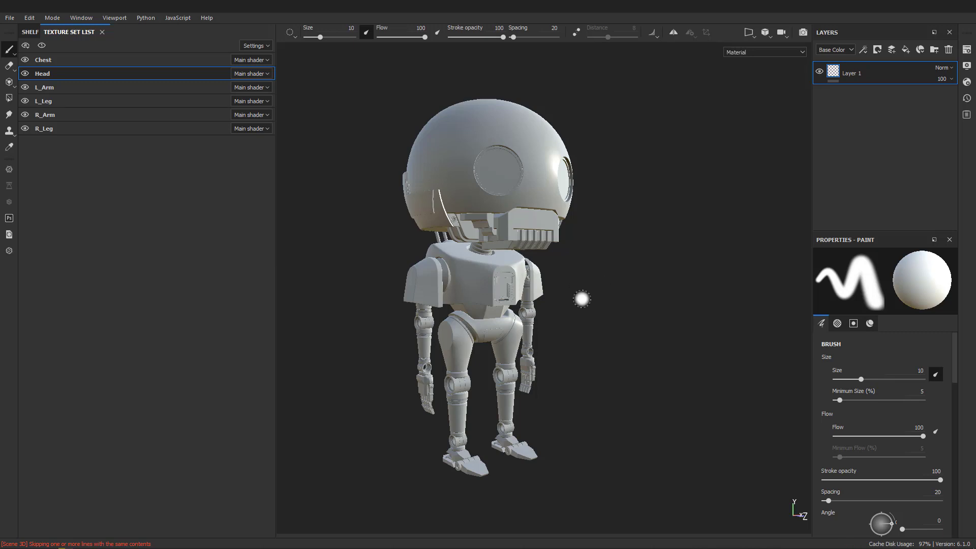
mouse_move(647, 292)
left_mouse_down("alt")
mouse_move(435, 291)
mouse_move(531, 290)
mouse_move(488, 288)
mouse_move(520, 272)
left_mouse_up("alt")
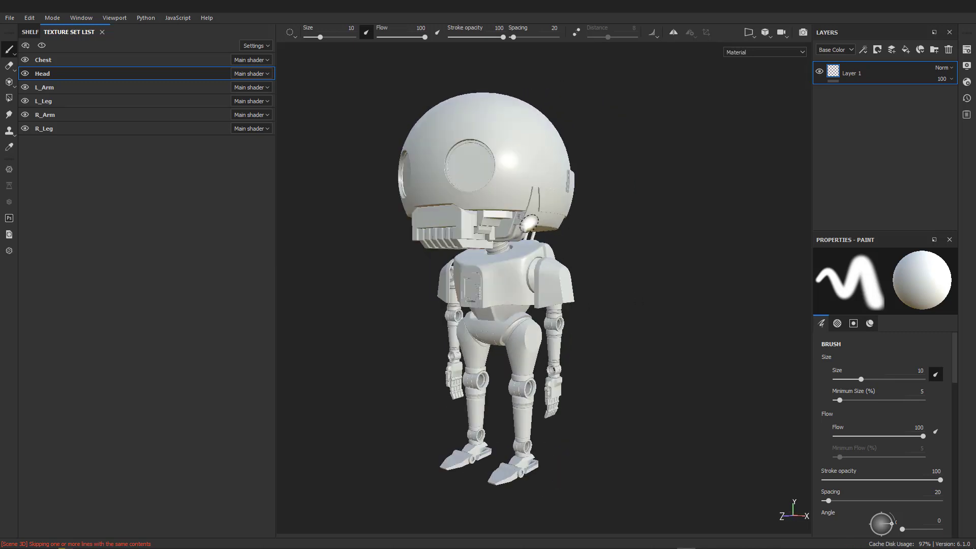